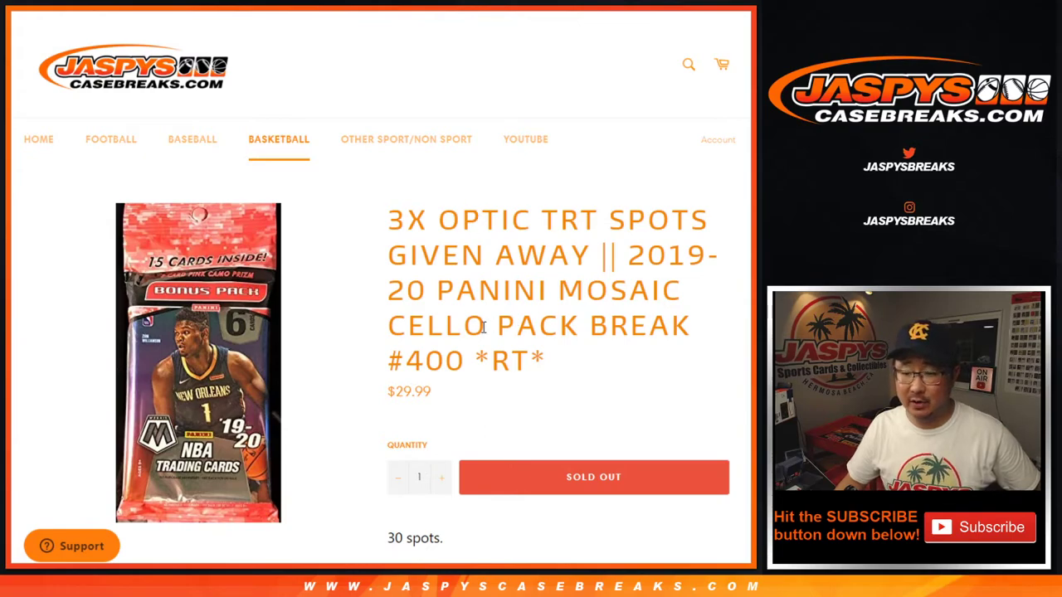
Highlight '400', '3X OPTIC TRT SPOTS', 'TRT' and '3X' in the break title, then skim the description
{"action": "double_click", "coordinate": [420, 352]}
{"action": "left_click", "coordinate": [478, 358]}
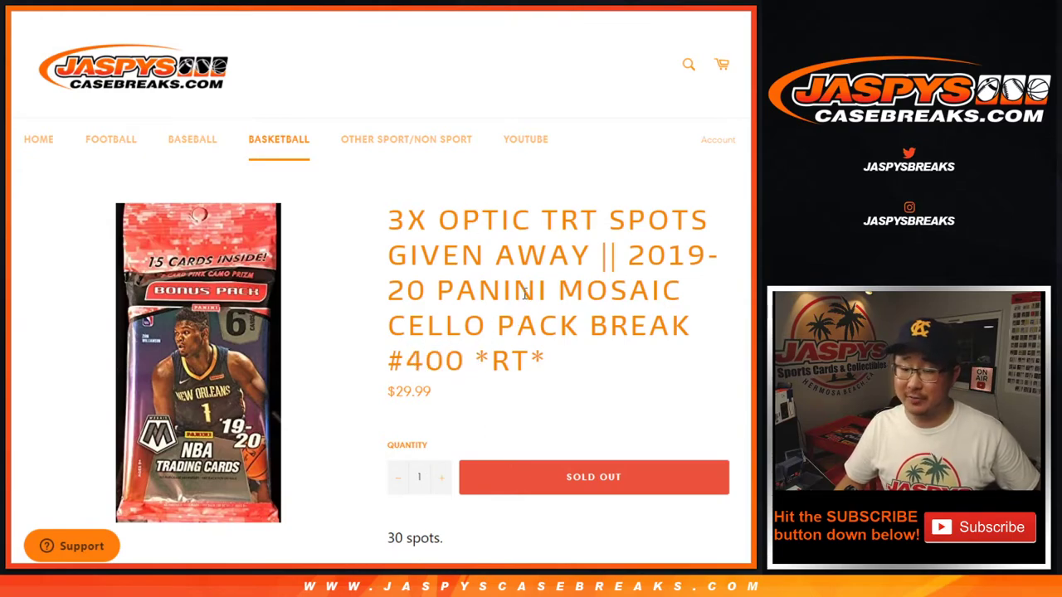
{"action": "left_click_drag", "start_coordinate": [401, 217], "coordinate": [668, 217]}
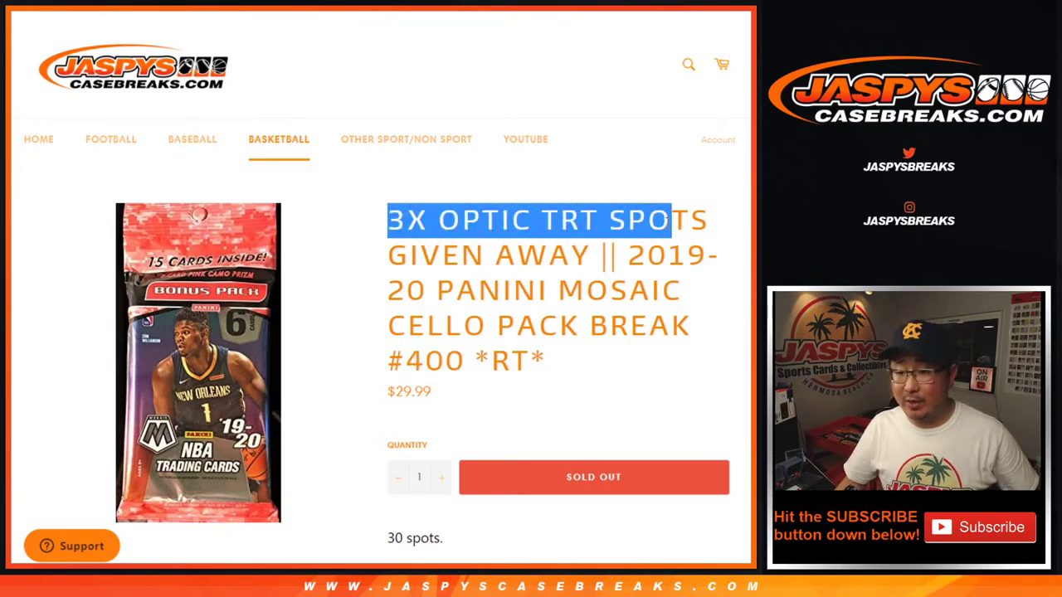
{"action": "left_click", "coordinate": [667, 223]}
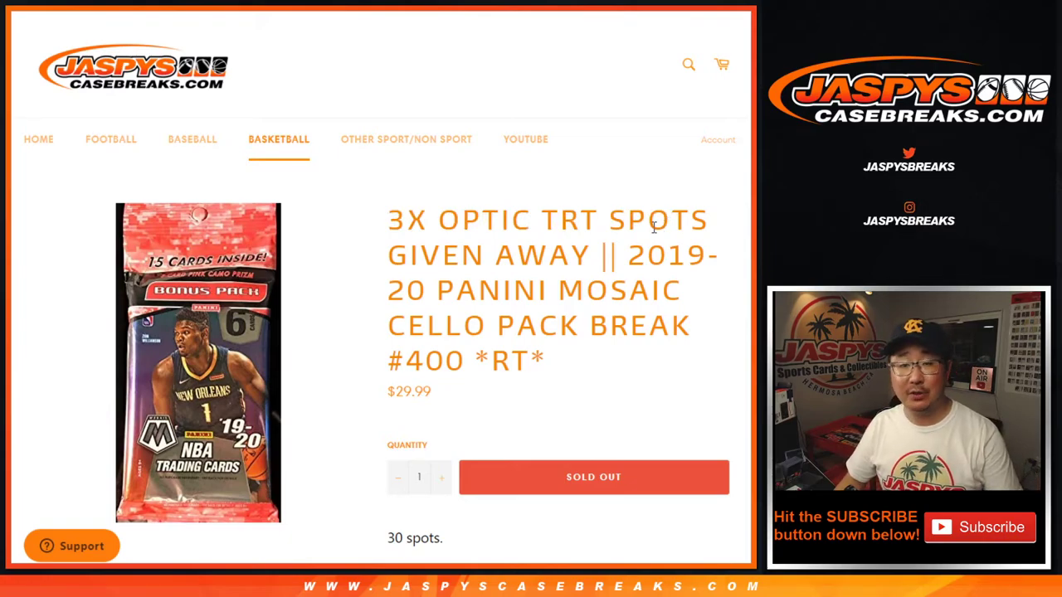
{"action": "double_click", "coordinate": [557, 217]}
{"action": "left_click", "coordinate": [522, 262]}
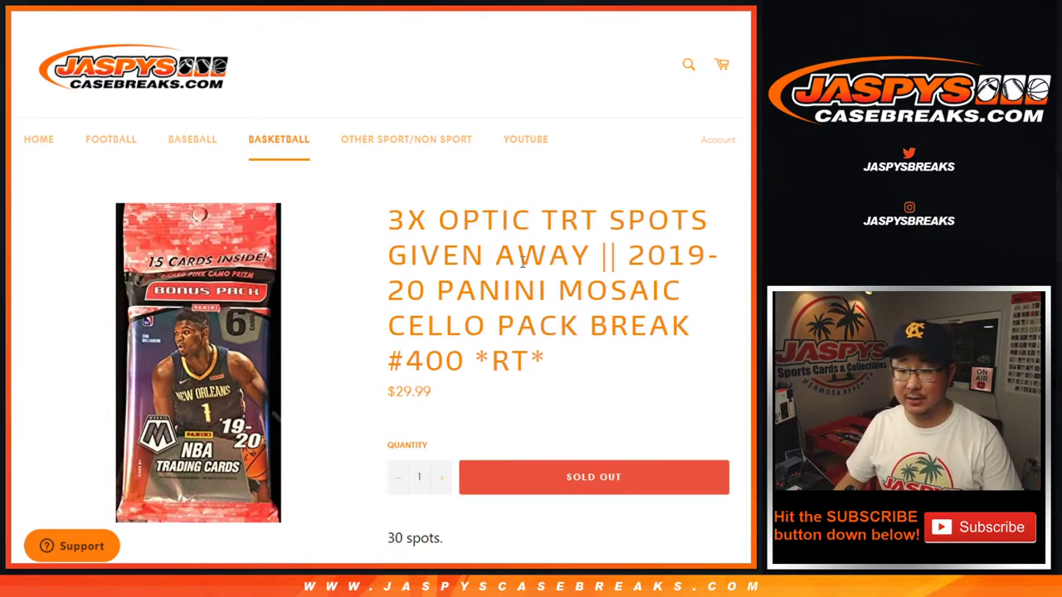
{"action": "left_click_drag", "start_coordinate": [386, 226], "coordinate": [428, 222]}
{"action": "left_click", "coordinate": [524, 257]}
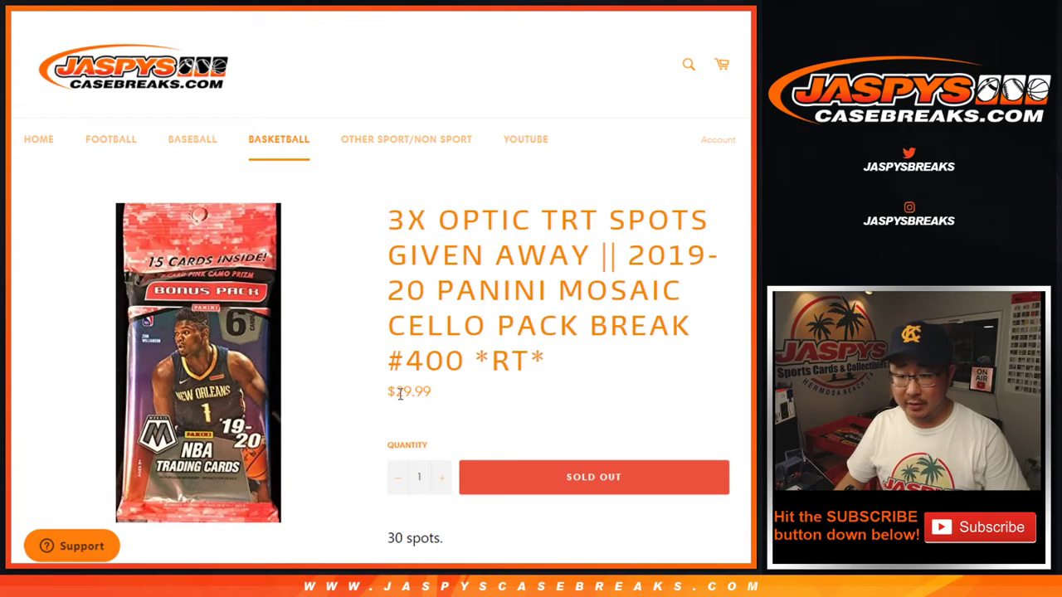
{"action": "scroll", "coordinate": [585, 390], "scroll_direction": "down", "scroll_amount": 2}
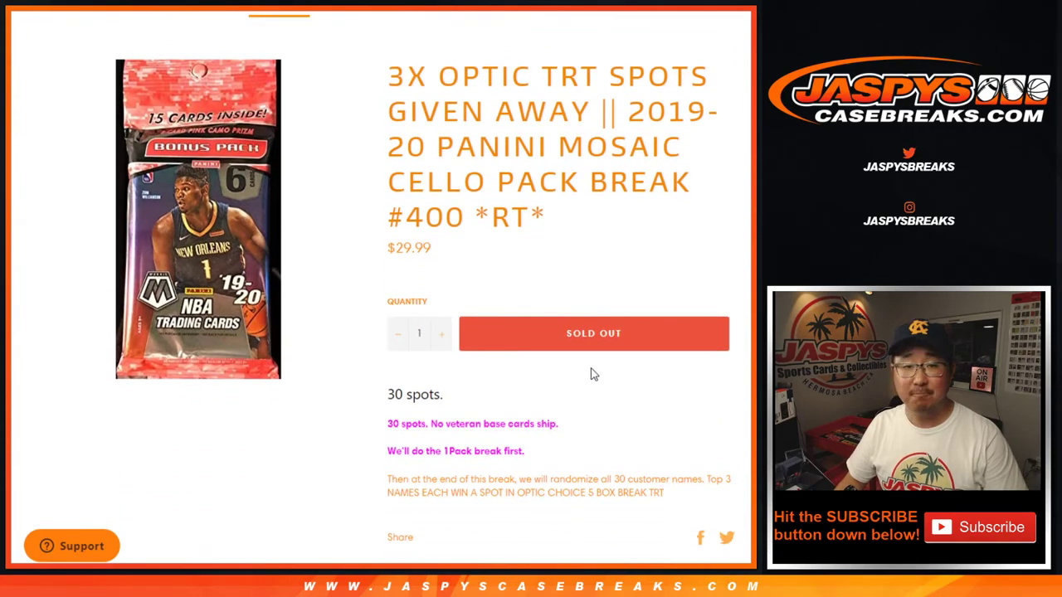
{"action": "scroll", "coordinate": [593, 374], "scroll_direction": "up", "scroll_amount": 2}
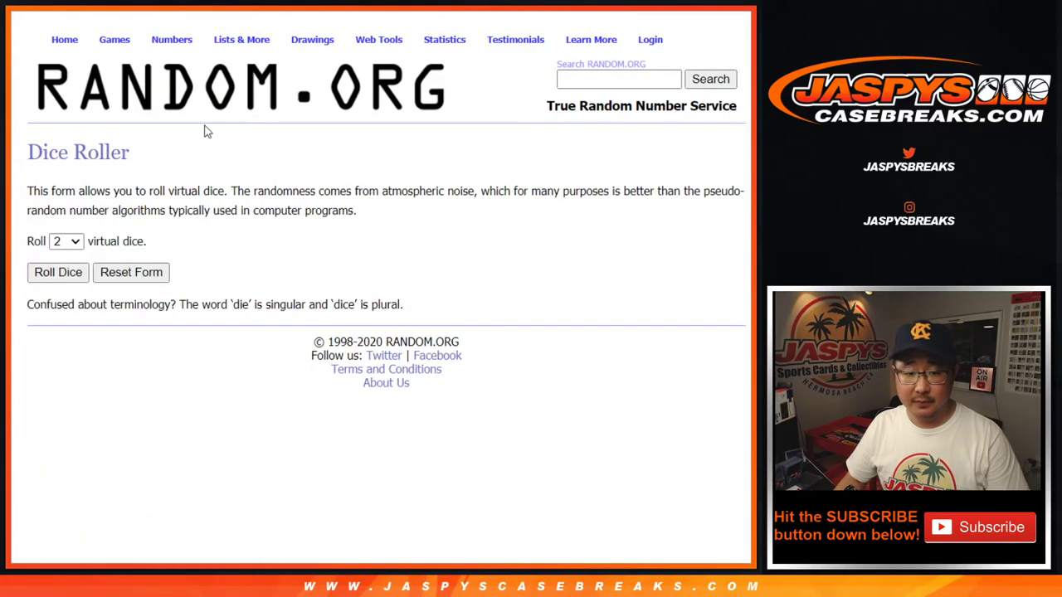
Open RANDOM.ORG's List Randomizer and shuffle the 30 customer names twice
{"action": "mouse_move", "coordinate": [238, 33]}
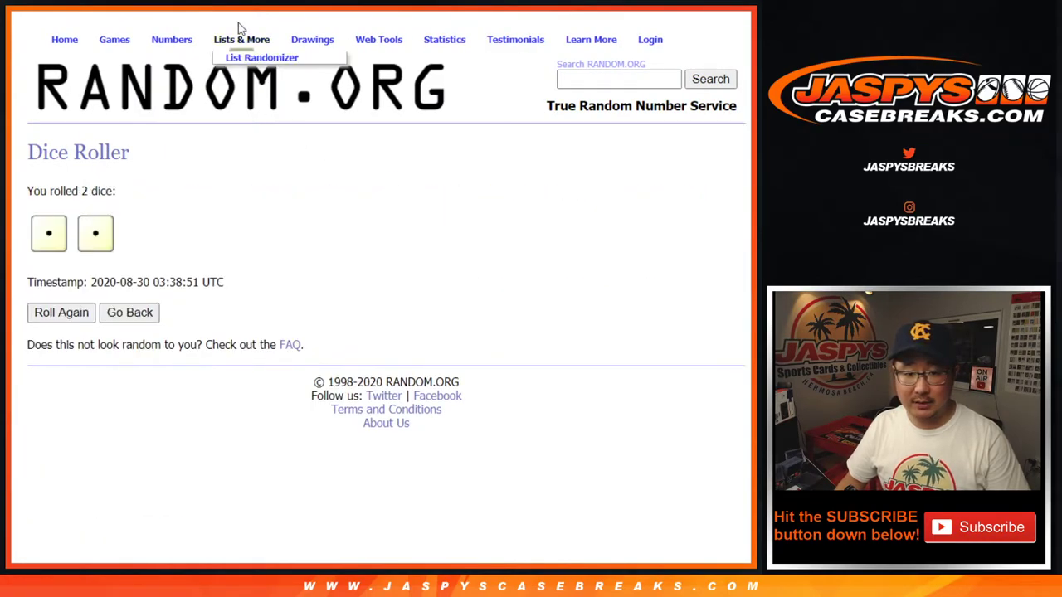
{"action": "left_click", "coordinate": [260, 54]}
{"action": "scroll", "coordinate": [187, 462], "scroll_direction": "down", "scroll_amount": 2}
{"action": "left_click", "coordinate": [51, 464]}
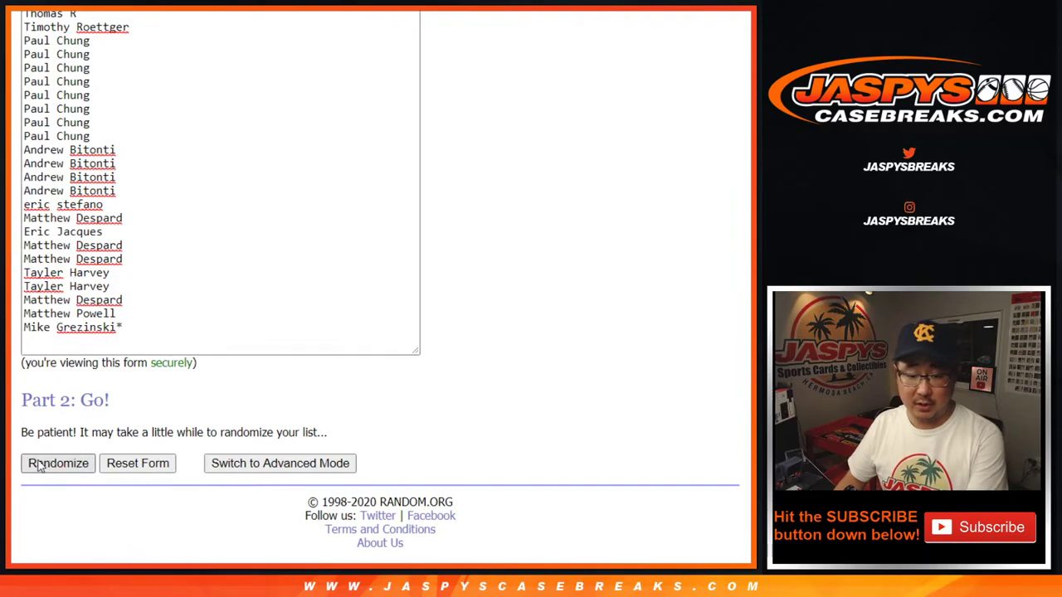
{"action": "scroll", "coordinate": [37, 465], "scroll_direction": "down", "scroll_amount": 3}
{"action": "left_click", "coordinate": [38, 465]}
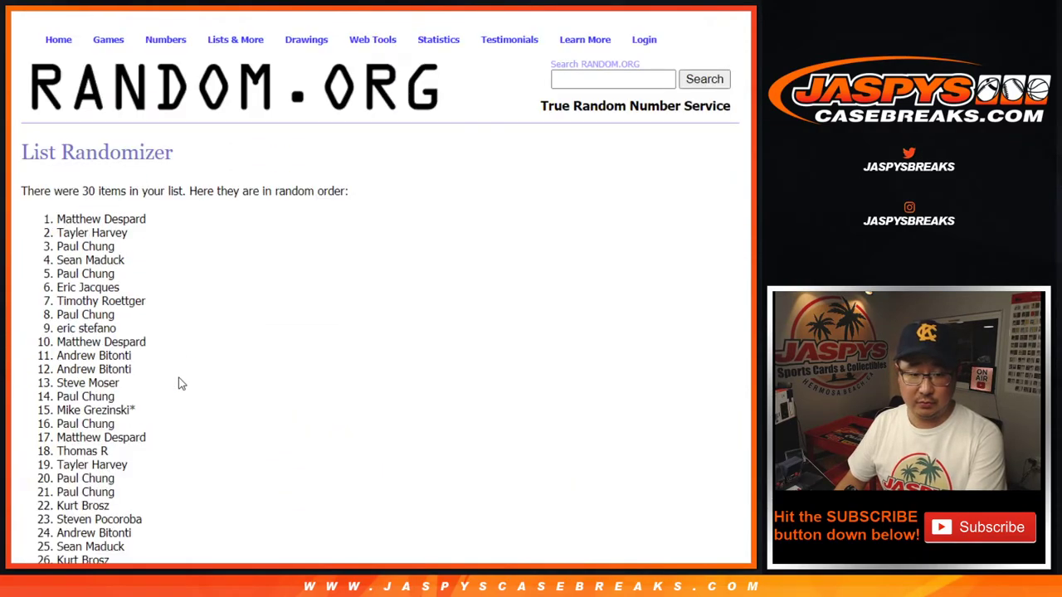
Select the twice-shuffled name list and copy it over to the spreadsheet
{"action": "scroll", "coordinate": [178, 379], "scroll_direction": "down", "scroll_amount": 3}
{"action": "scroll", "coordinate": [147, 261], "scroll_direction": "up", "scroll_amount": 1}
{"action": "mouse_move", "coordinate": [72, 83]}
{"action": "left_mouse_down"}
{"action": "mouse_move", "coordinate": [104, 153]}
{"action": "mouse_move", "coordinate": [177, 467]}
{"action": "left_mouse_up"}
{"action": "key", "text": "ctrl+c"}
{"action": "scroll", "coordinate": [83, 312], "scroll_direction": "down", "scroll_amount": 1}
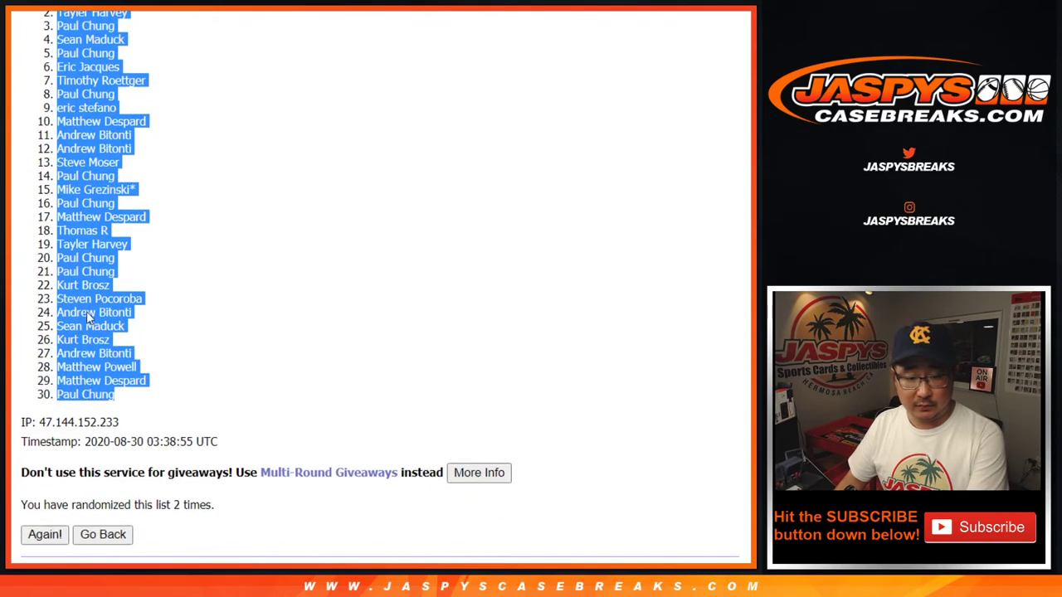
{"action": "key", "text": "ctrl+Tab"}
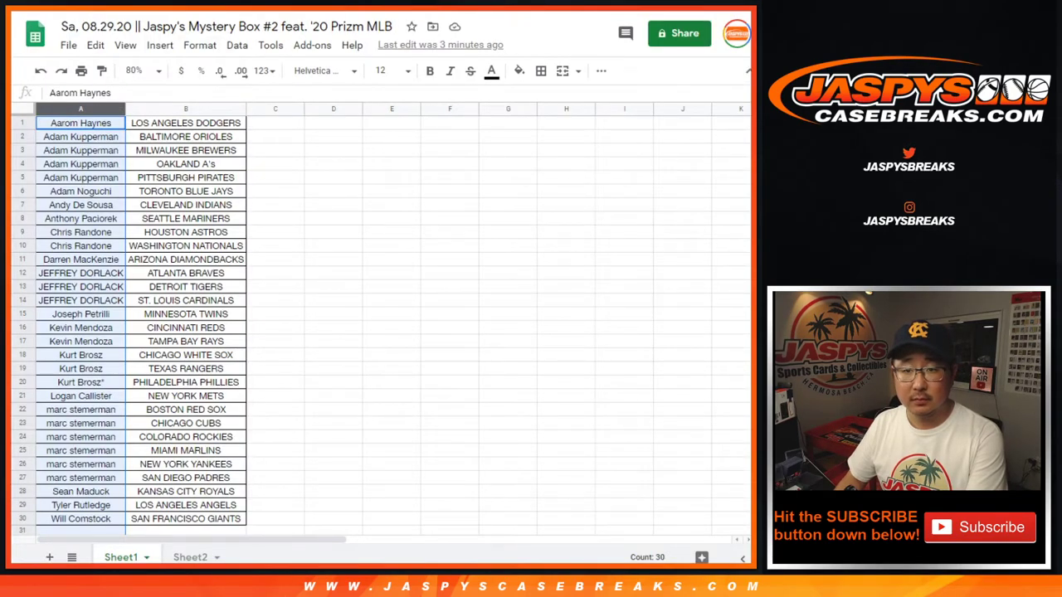
Create a new blank spreadsheet and paste the shuffled names into column A
{"action": "left_click", "coordinate": [68, 45]}
{"action": "mouse_move", "coordinate": [114, 106]}
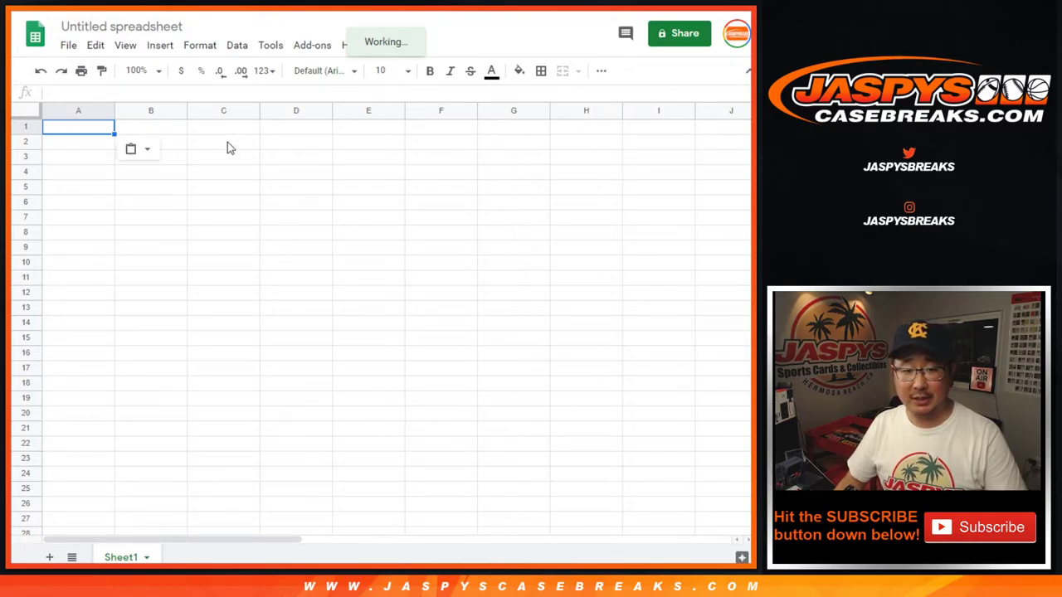
{"action": "key", "text": "ctrl+v"}
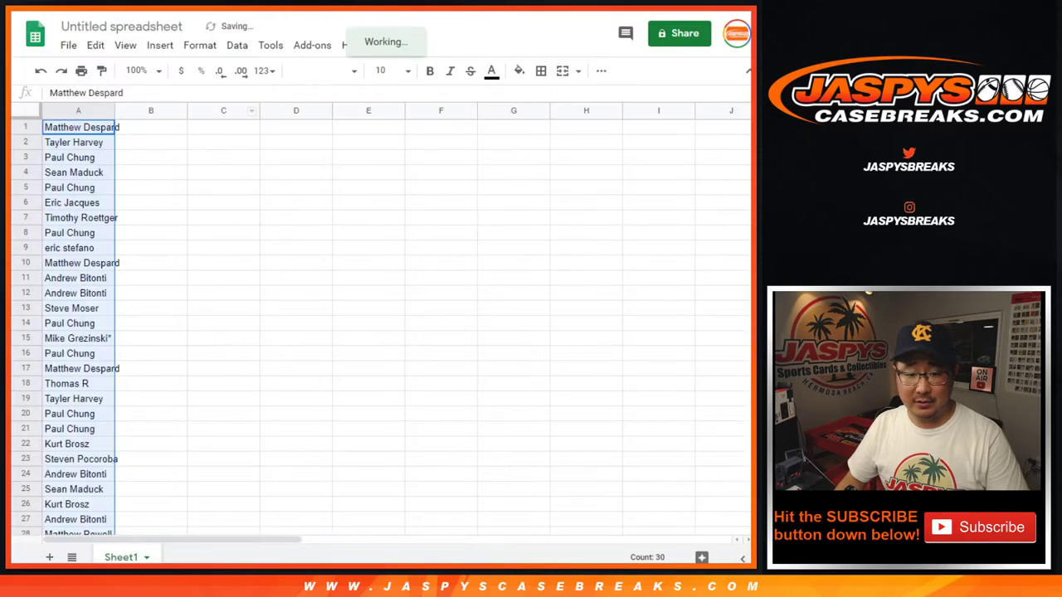
{"action": "scroll", "coordinate": [246, 177], "scroll_direction": "up", "scroll_amount": 3}
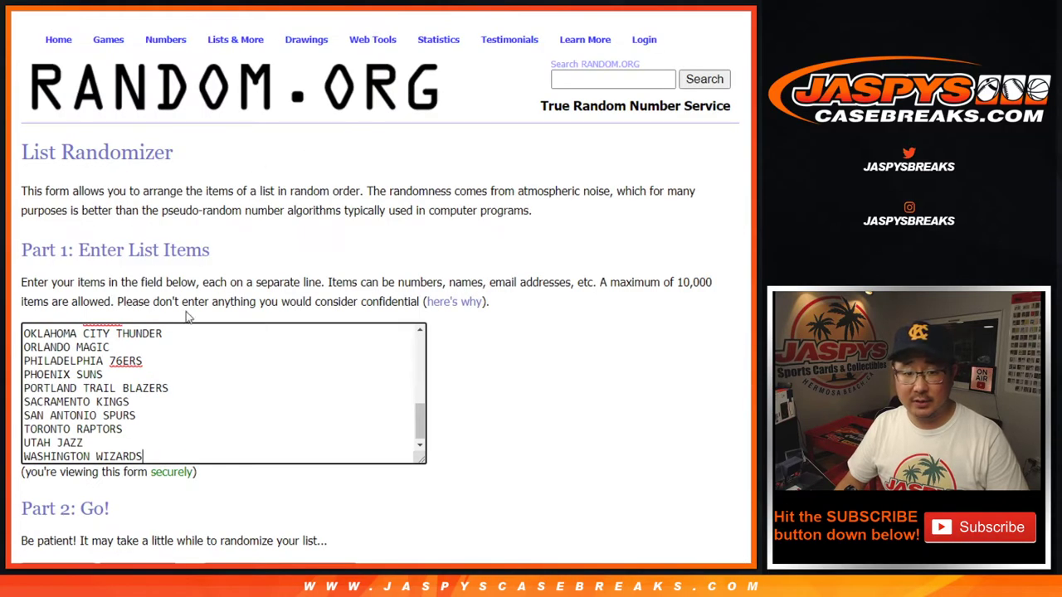
Shuffle the 30 NBA teams twice and select the final list, Indiana Pacers first
{"action": "scroll", "coordinate": [85, 508], "scroll_direction": "down", "scroll_amount": 3}
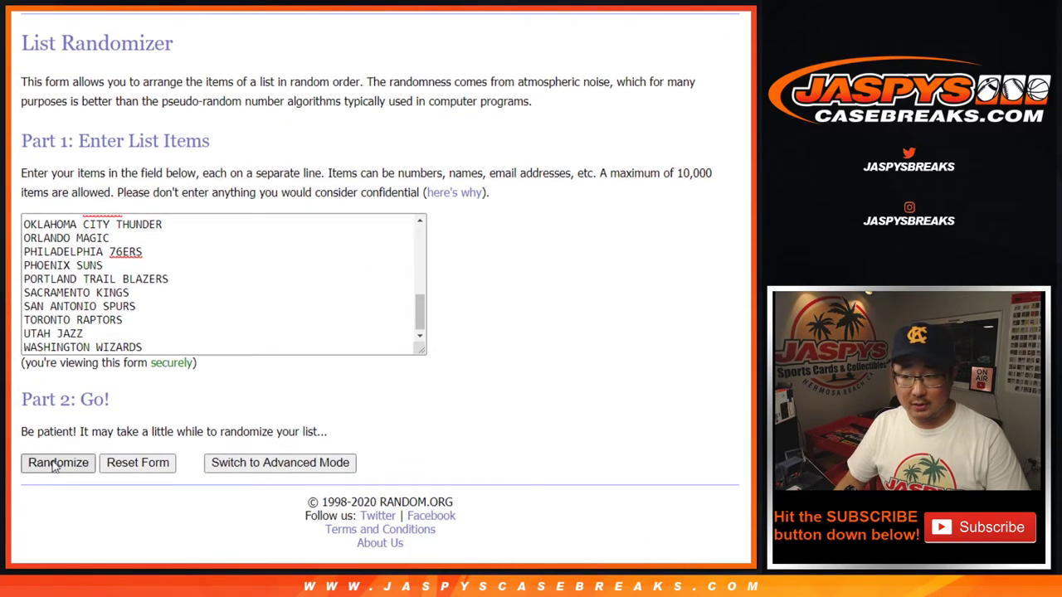
{"action": "left_click", "coordinate": [54, 463]}
{"action": "scroll", "coordinate": [50, 465], "scroll_direction": "down", "scroll_amount": 3}
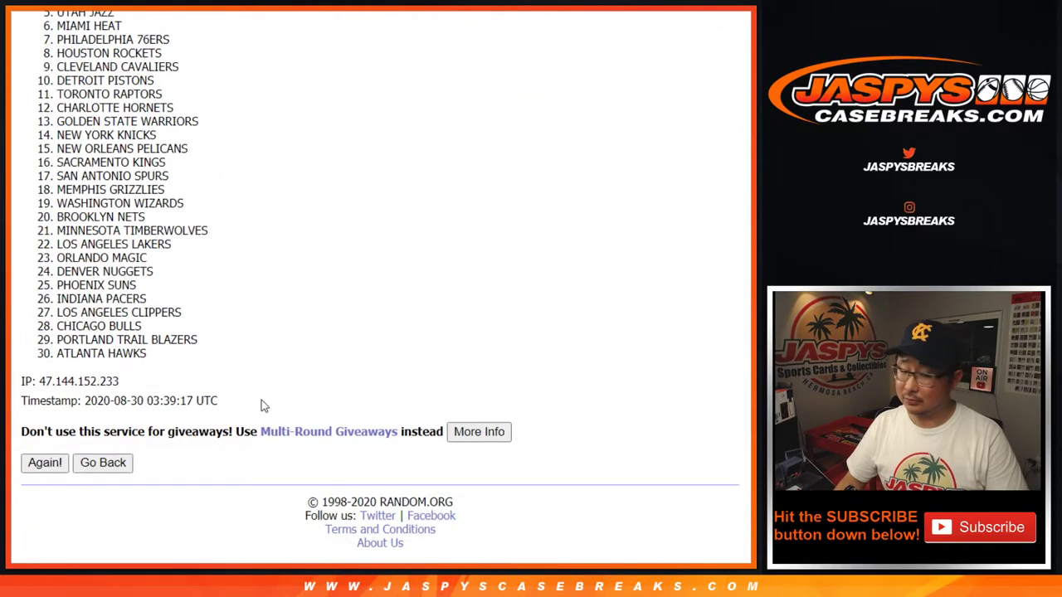
{"action": "key", "text": "Return"}
{"action": "scroll", "coordinate": [266, 390], "scroll_direction": "down", "scroll_amount": 5}
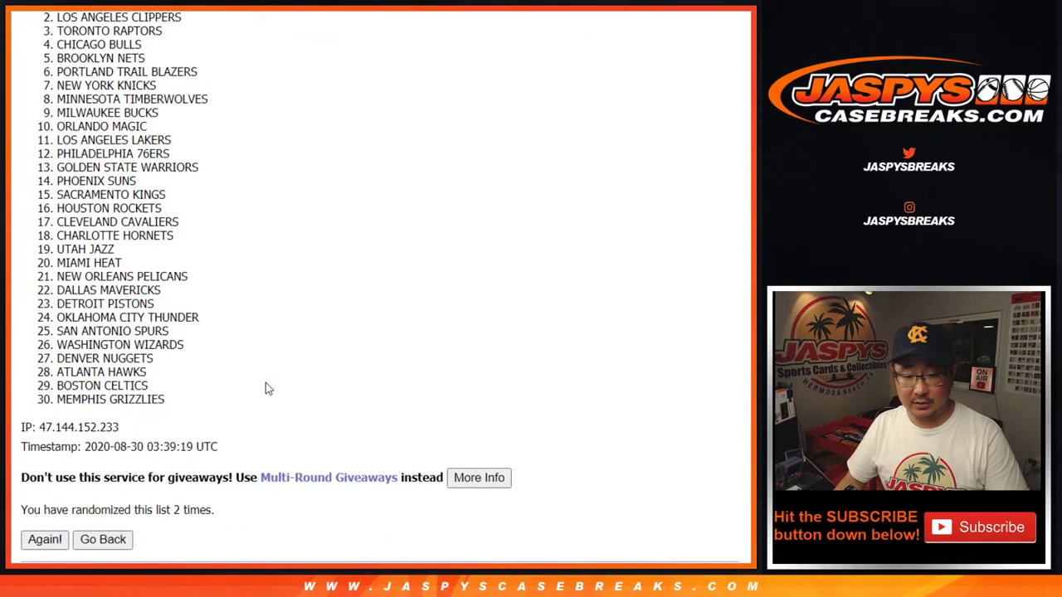
{"action": "scroll", "coordinate": [266, 388], "scroll_direction": "up", "scroll_amount": 2}
{"action": "mouse_move", "coordinate": [57, 75]}
{"action": "left_mouse_down"}
{"action": "mouse_move", "coordinate": [149, 93]}
{"action": "mouse_move", "coordinate": [179, 478]}
{"action": "left_mouse_up"}
{"action": "key", "text": "ctrl+c"}
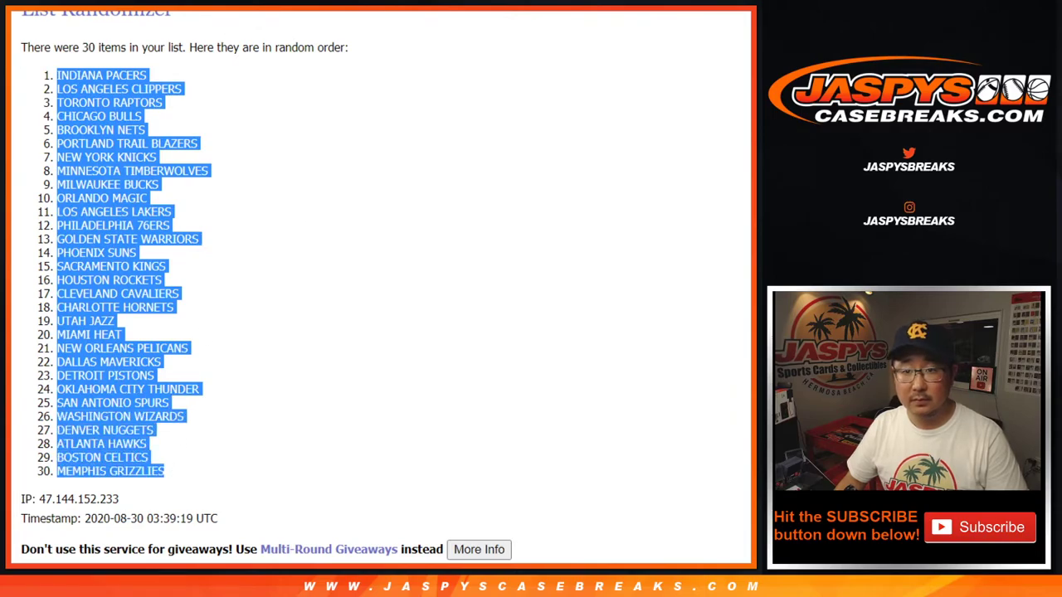
Paste the shuffled teams into column B and set the whole sheet to Helvetica 12
{"action": "key", "text": "ctrl+Tab"}
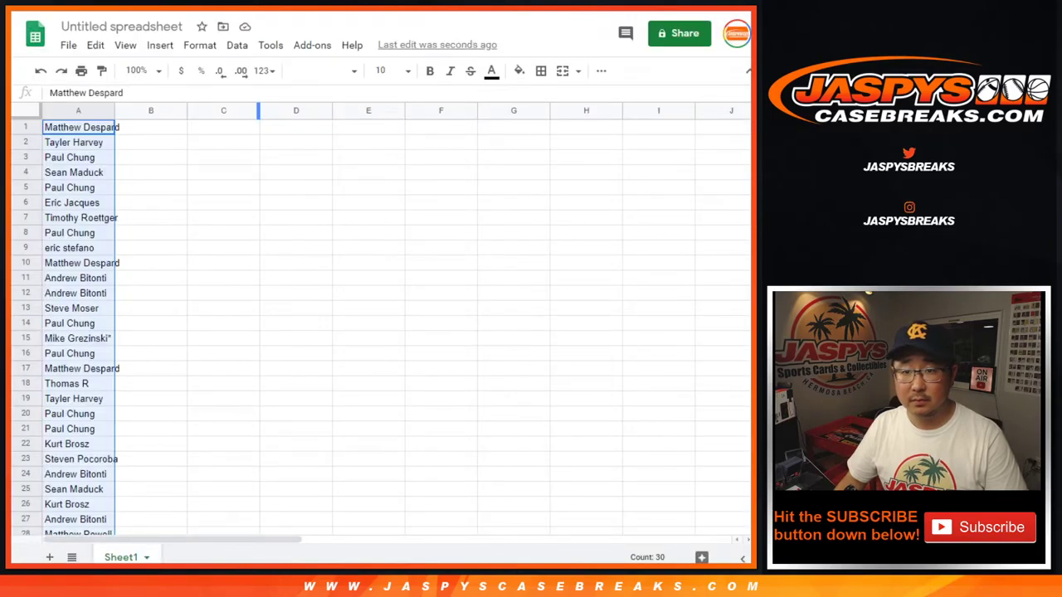
{"action": "left_click", "coordinate": [154, 128]}
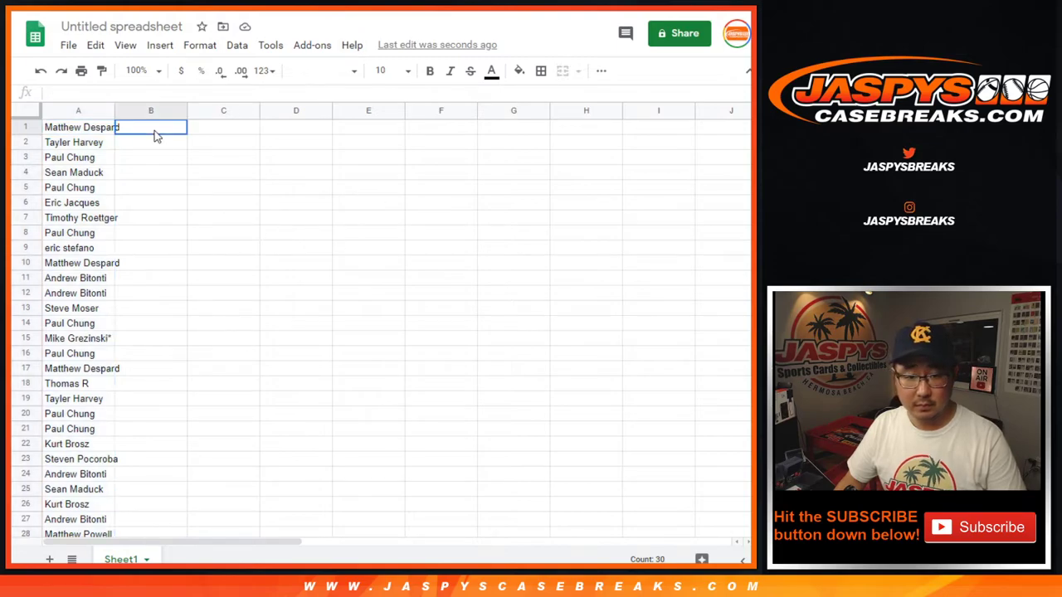
{"action": "key", "text": "ctrl+v"}
{"action": "left_click", "coordinate": [38, 116]}
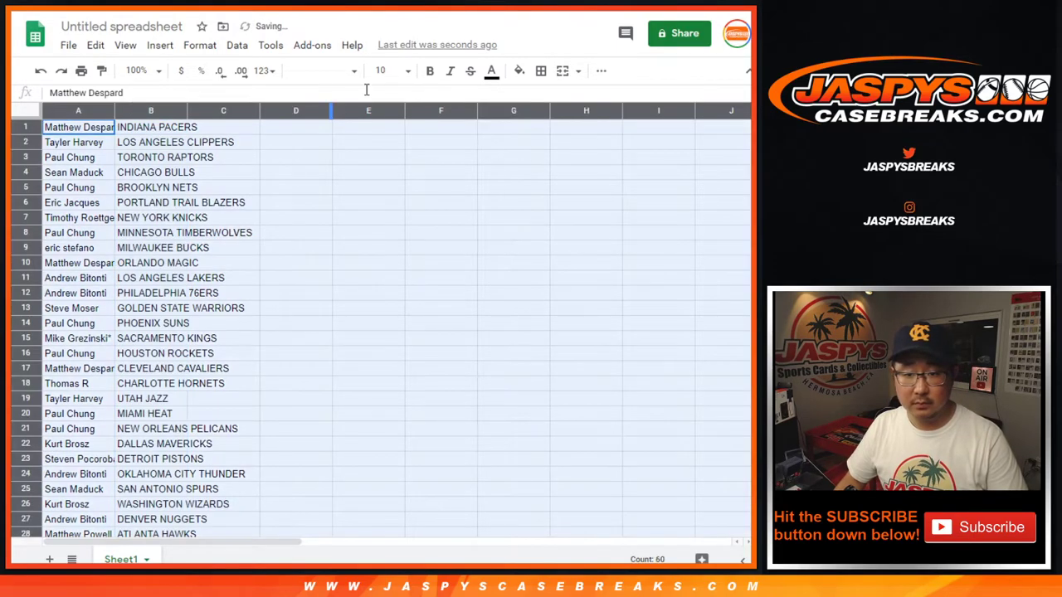
{"action": "left_click", "coordinate": [323, 71]}
{"action": "left_click", "coordinate": [390, 72]}
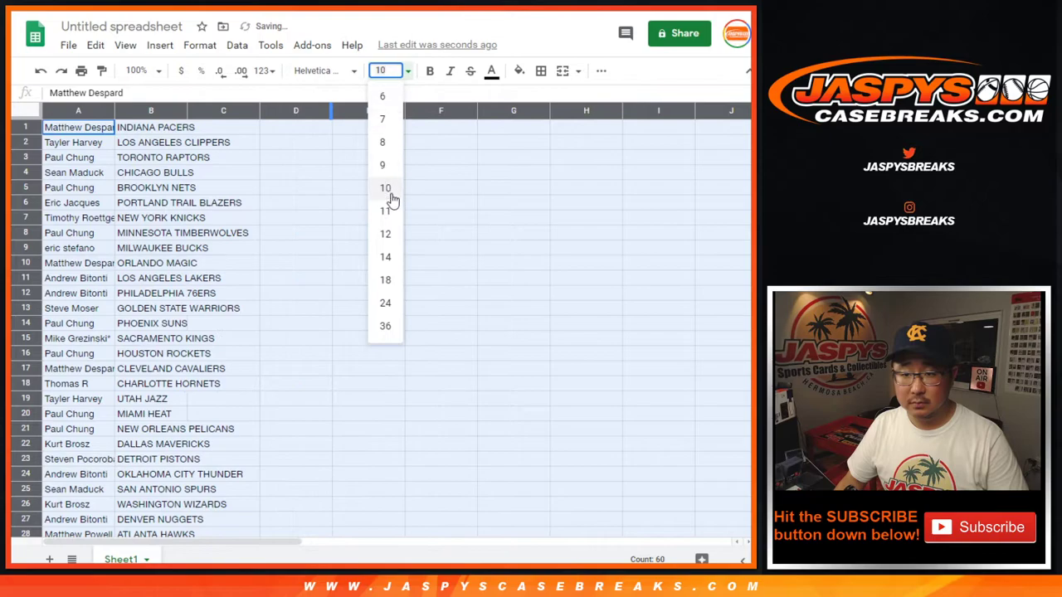
{"action": "left_click", "coordinate": [384, 233]}
Zoom to 125%, auto-fit columns A and B, and select the names and teams in rows 1–30
{"action": "left_click", "coordinate": [139, 71]}
{"action": "left_click", "coordinate": [141, 188]}
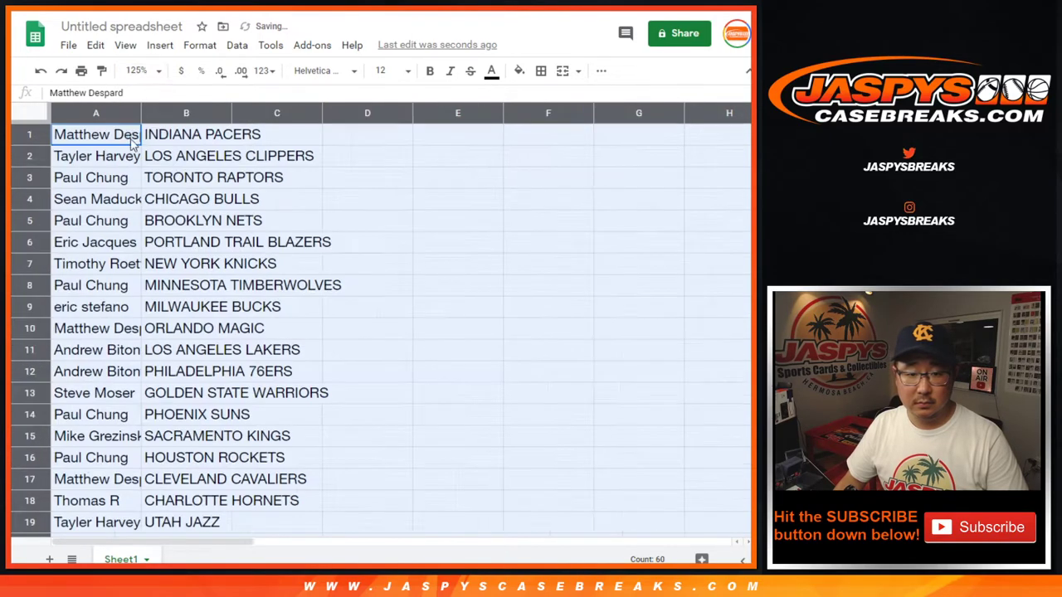
{"action": "double_click", "coordinate": [140, 108]}
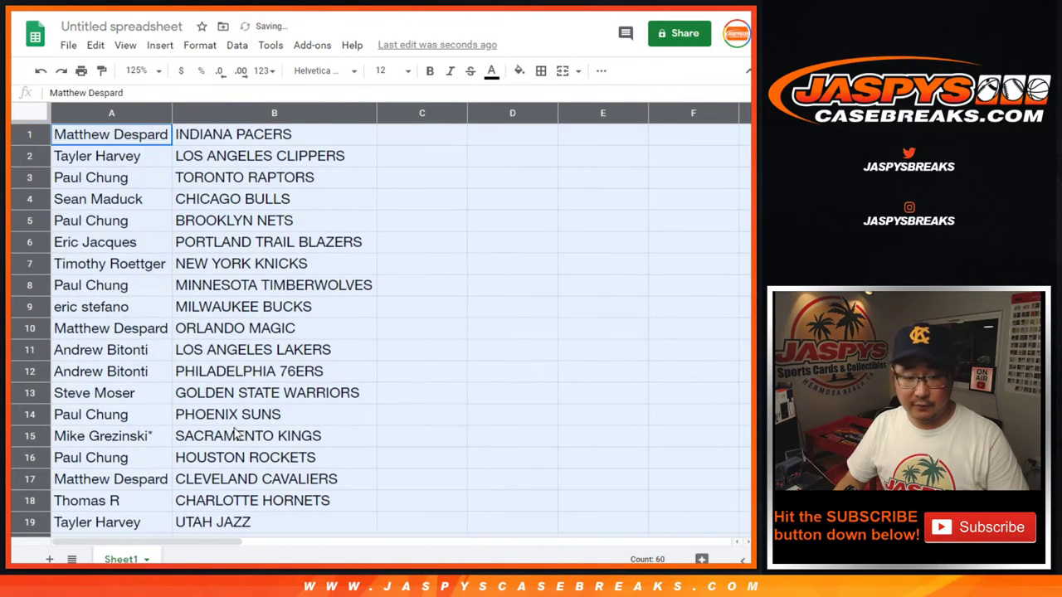
{"action": "left_click", "coordinate": [232, 439], "text": "shift"}
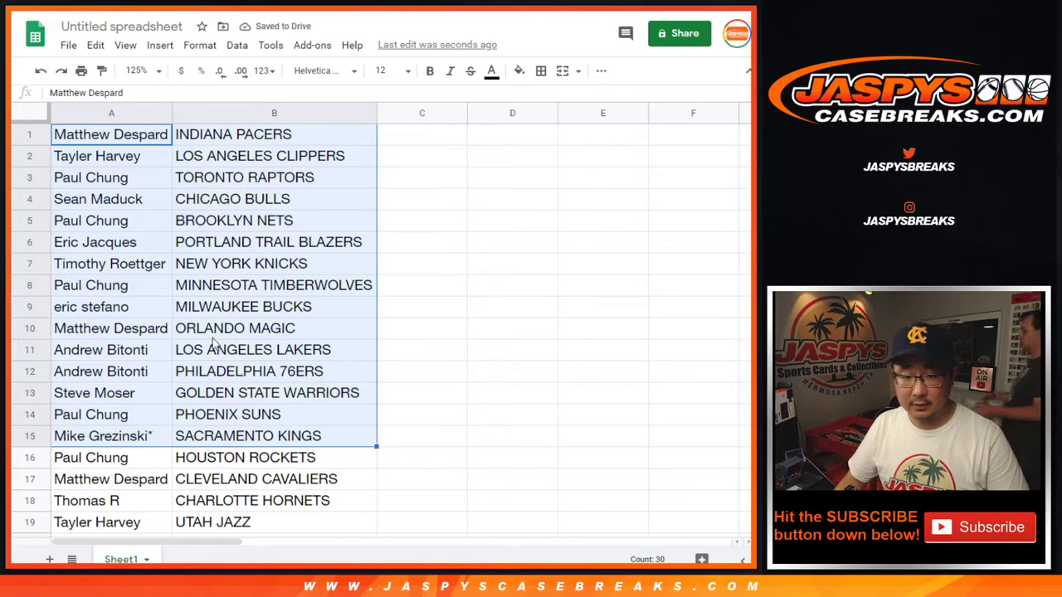
{"action": "scroll", "coordinate": [248, 418], "scroll_direction": "down", "scroll_amount": 3}
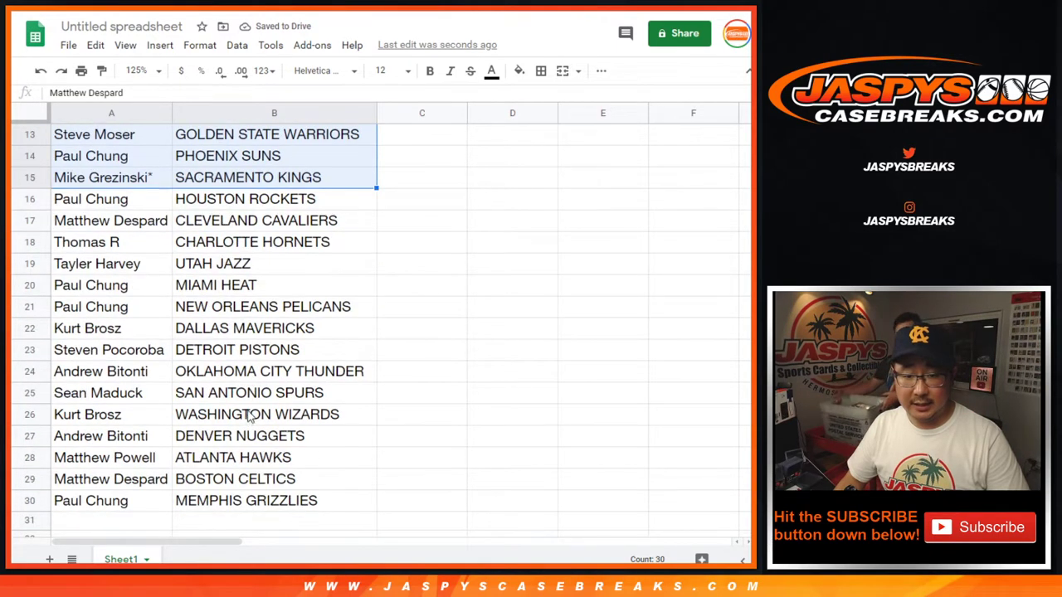
{"action": "left_click", "coordinate": [133, 202]}
{"action": "left_click", "coordinate": [231, 500], "text": "shift"}
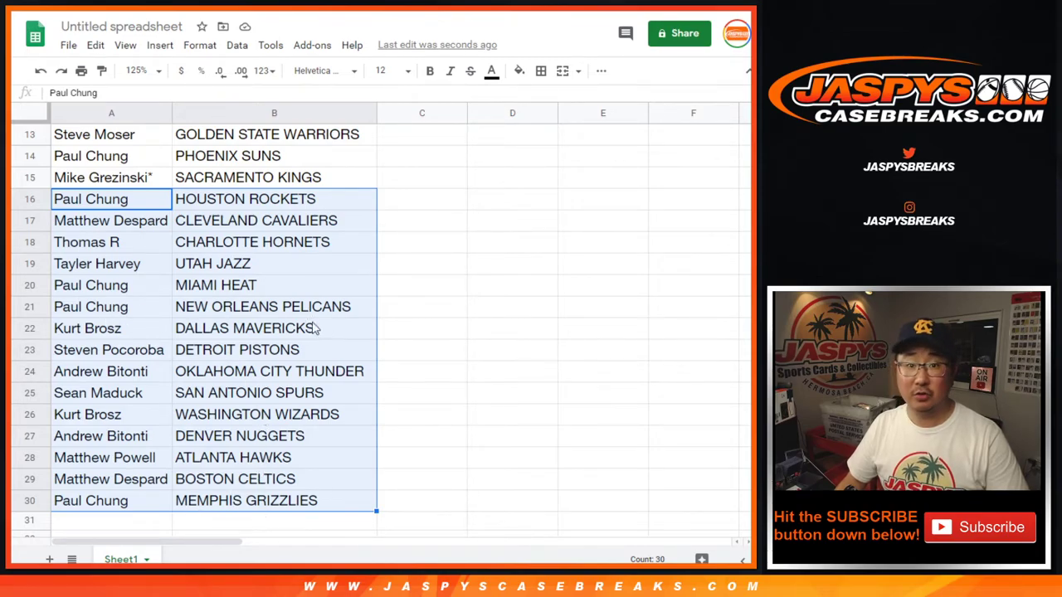
{"action": "scroll", "coordinate": [314, 328], "scroll_direction": "up", "scroll_amount": 3}
{"action": "left_click", "coordinate": [137, 70]}
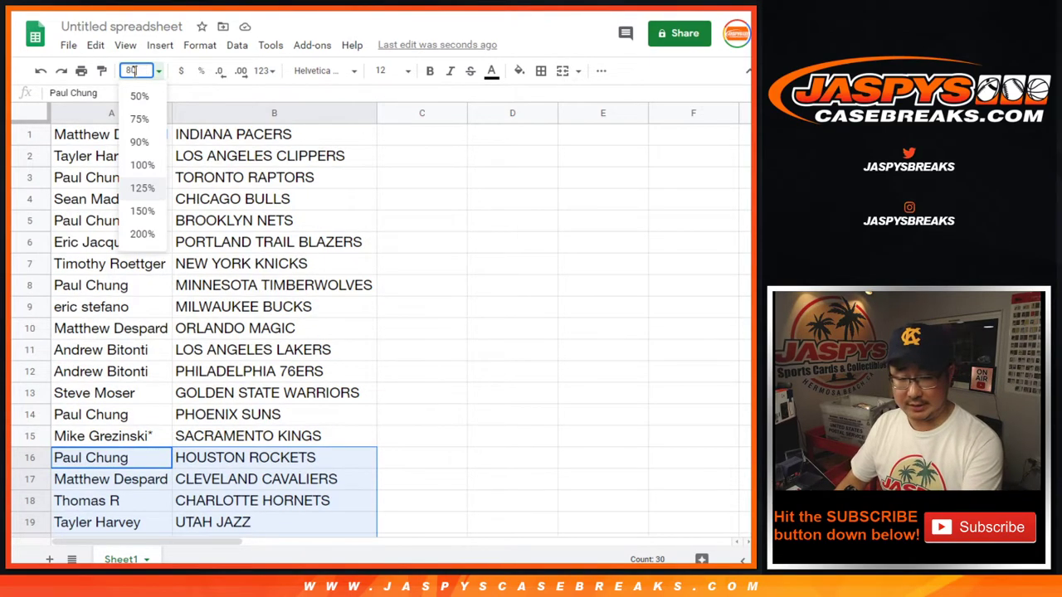
Sort the sheet by team name in column B, A to Z
{"action": "key", "text": "Return"}
{"action": "left_click", "coordinate": [233, 109]}
{"action": "left_click", "coordinate": [236, 45]}
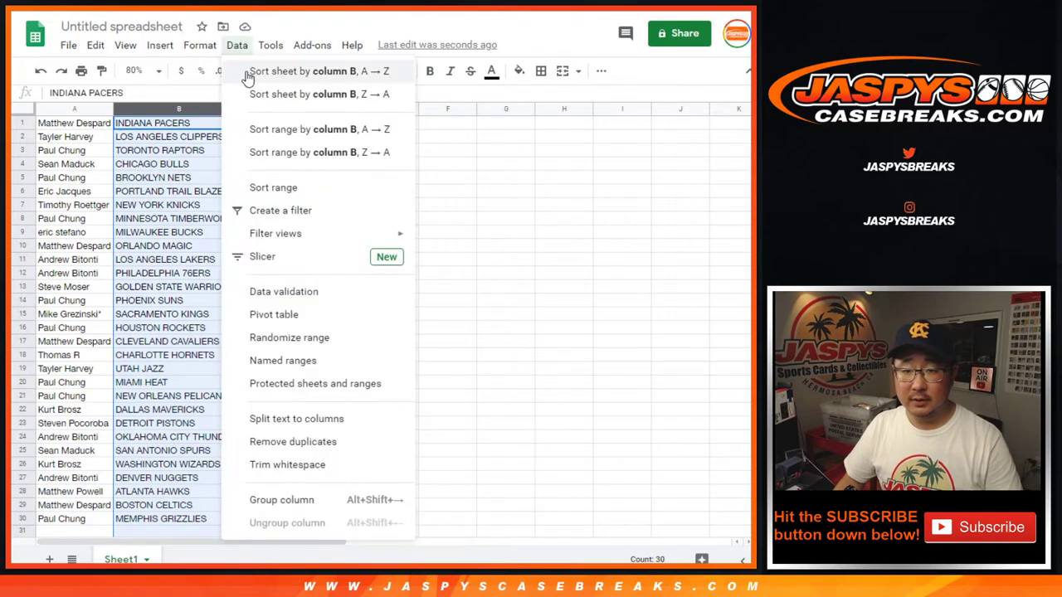
{"action": "left_click", "coordinate": [247, 77]}
Put borders on every cell of the name and team list and centre its text
{"action": "left_click", "coordinate": [58, 164]}
{"action": "key", "text": "ctrl+a"}
{"action": "left_click", "coordinate": [541, 70]}
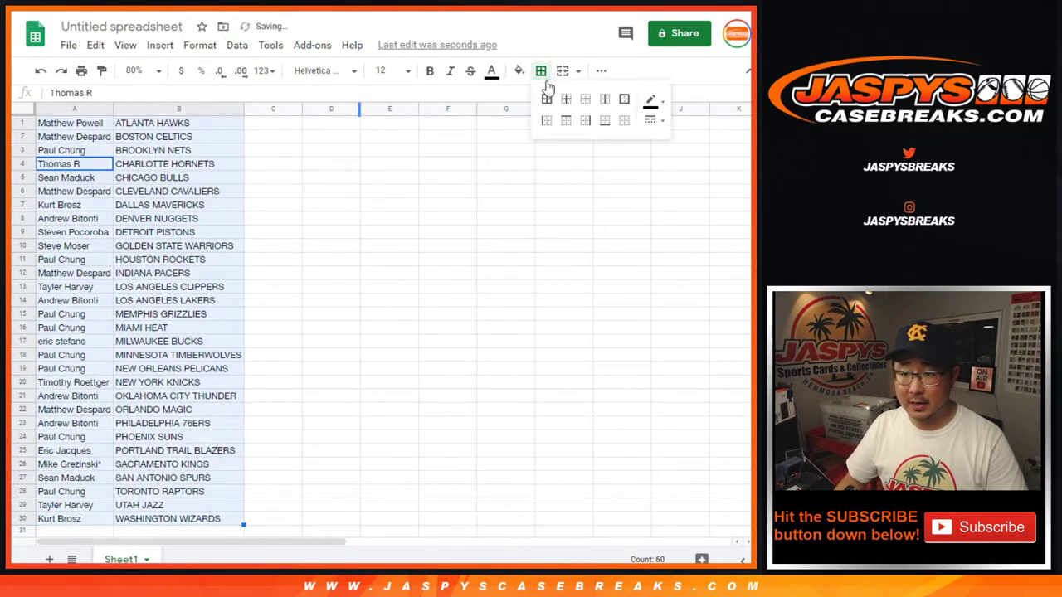
{"action": "left_click", "coordinate": [546, 99]}
{"action": "left_click", "coordinate": [600, 71]}
{"action": "left_click", "coordinate": [387, 97]}
{"action": "left_click", "coordinate": [401, 121]}
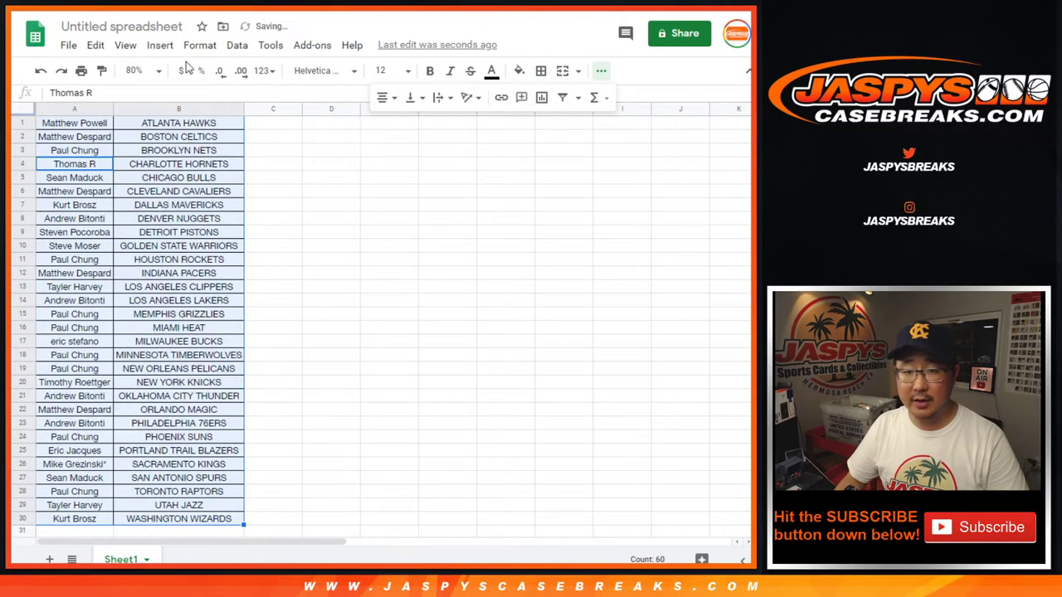
Title the spreadsheet 'Sa, 08.29.20 1 Pack (Cello) RT #400 || 2019-20 Panini Mosaic Basketball (NBA)'
{"action": "left_click", "coordinate": [139, 27]}
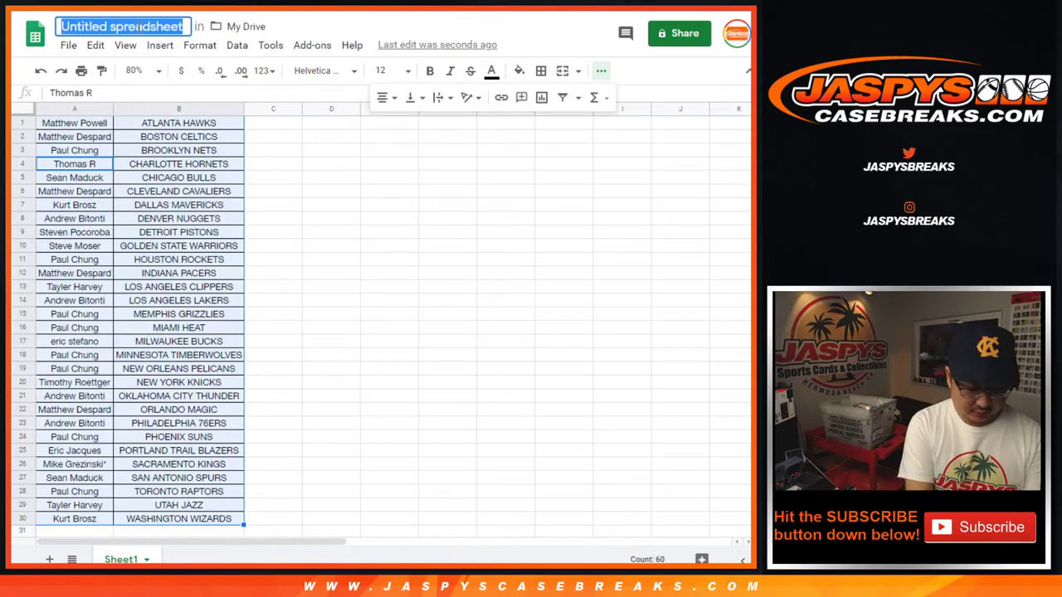
{"action": "type", "text": "Sa, 08.29."}
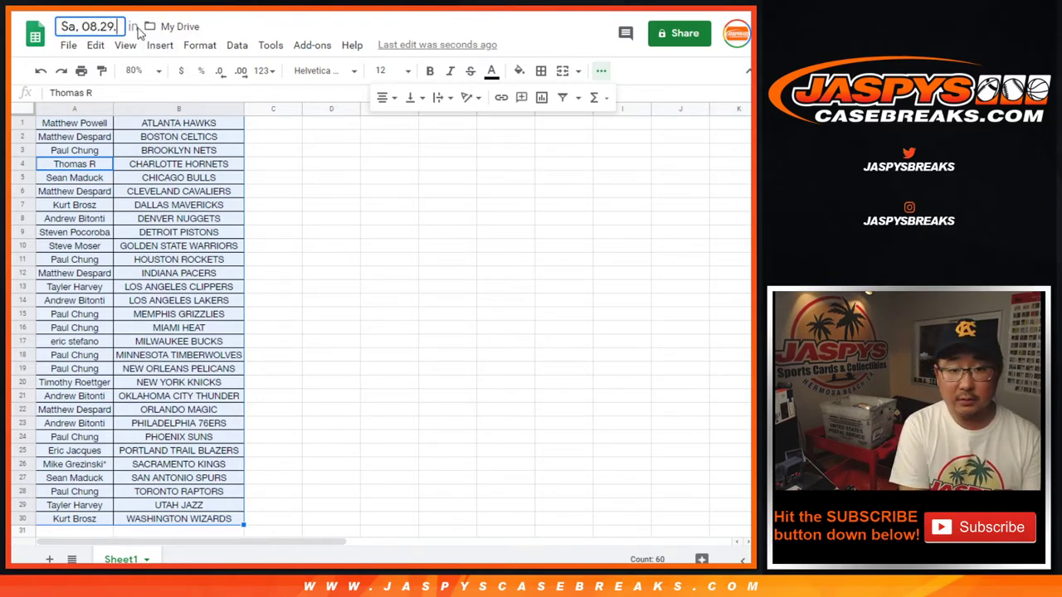
{"action": "type", "text": "20 1"}
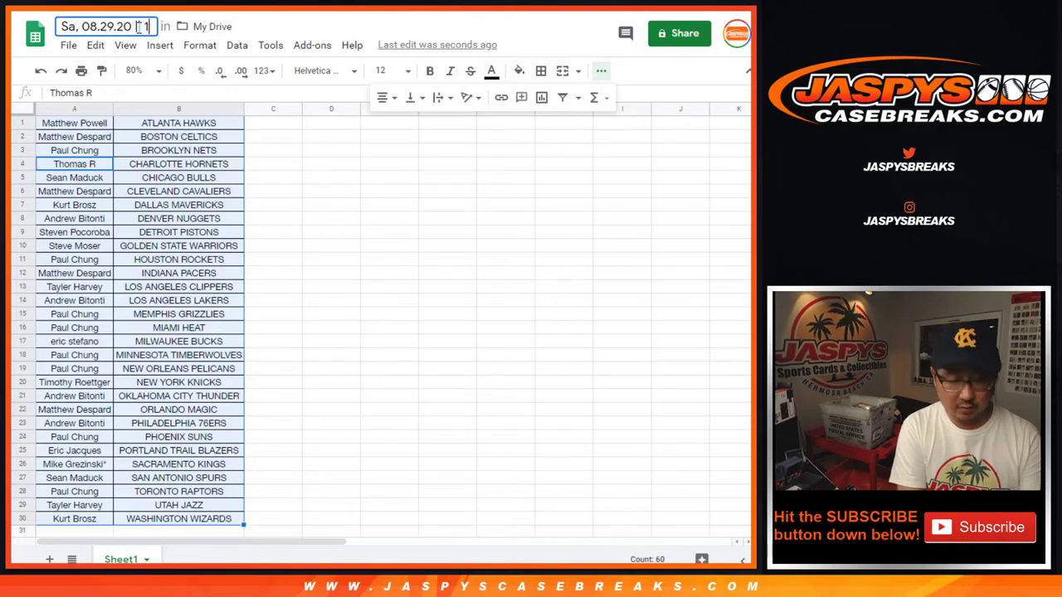
{"action": "type", "text": "Pack (Cello"}
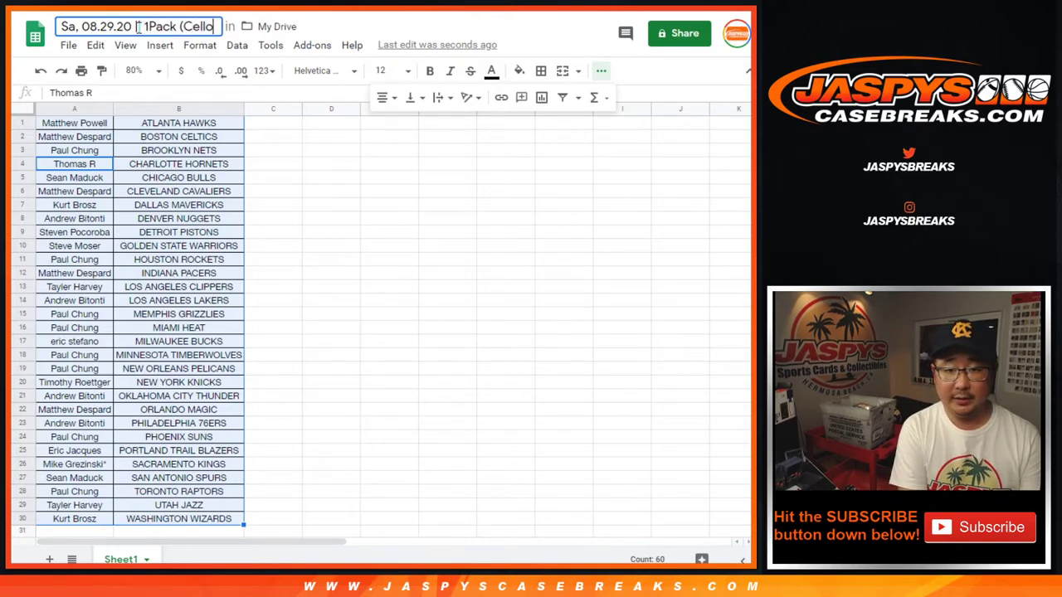
{"action": "type", "text": ") RT #400 ||"}
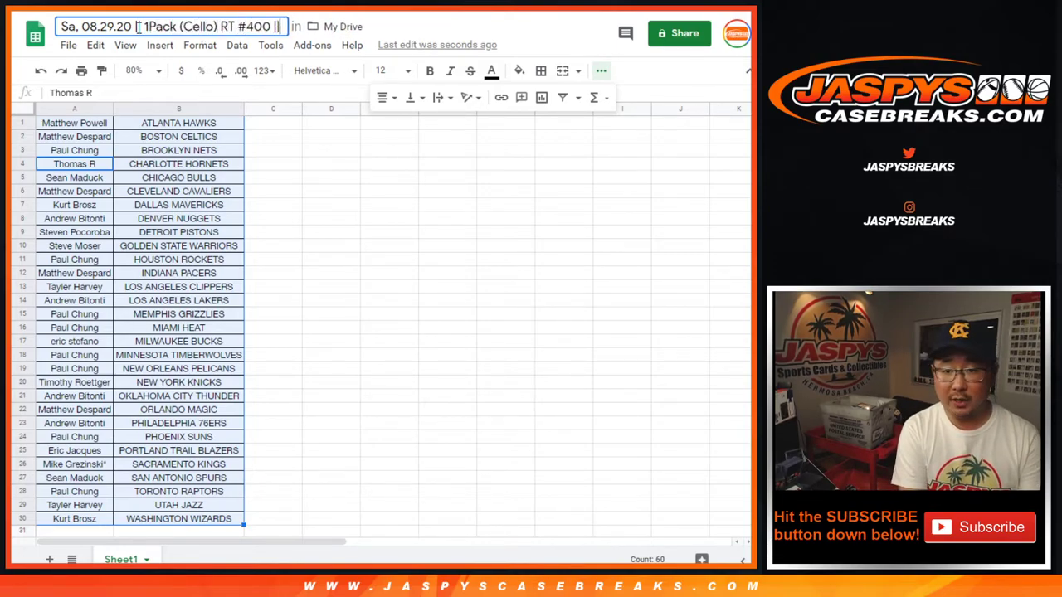
{"action": "type", "text": " 2019-20 Panini Mo"}
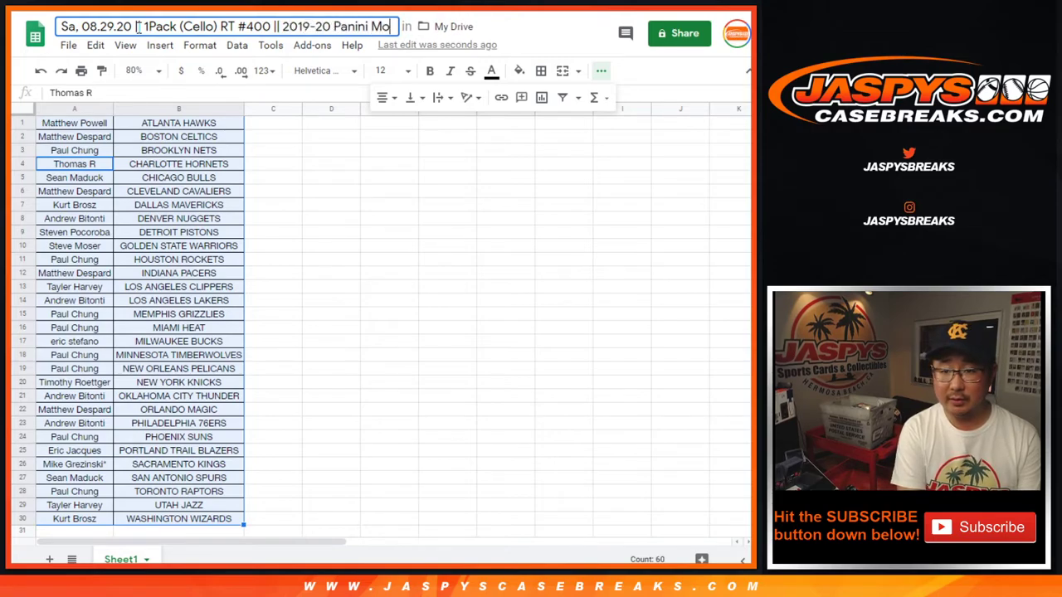
{"action": "type", "text": "saic Basketball (NBA"}
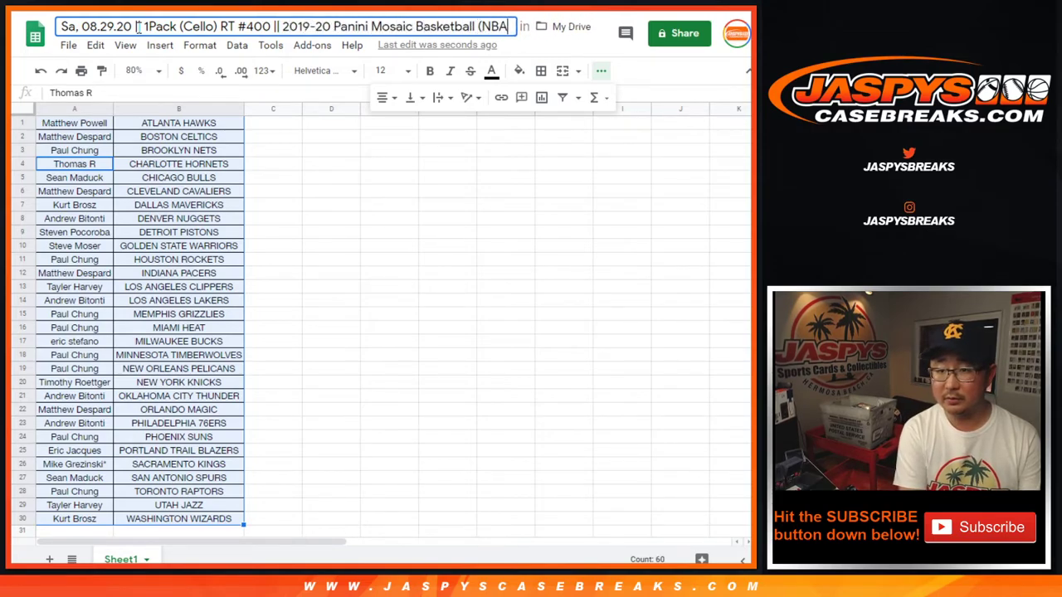
{"action": "type", "text": ")"}
{"action": "key", "text": "Return"}
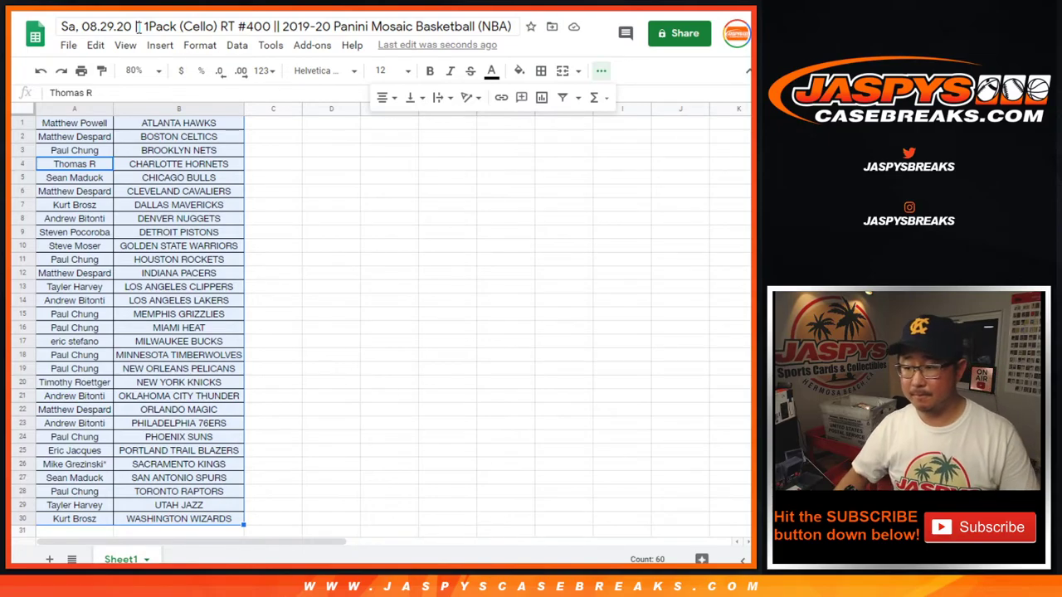
Print the sheet in portrait orientation with the workbook title at the top
{"action": "left_click", "coordinate": [81, 70]}
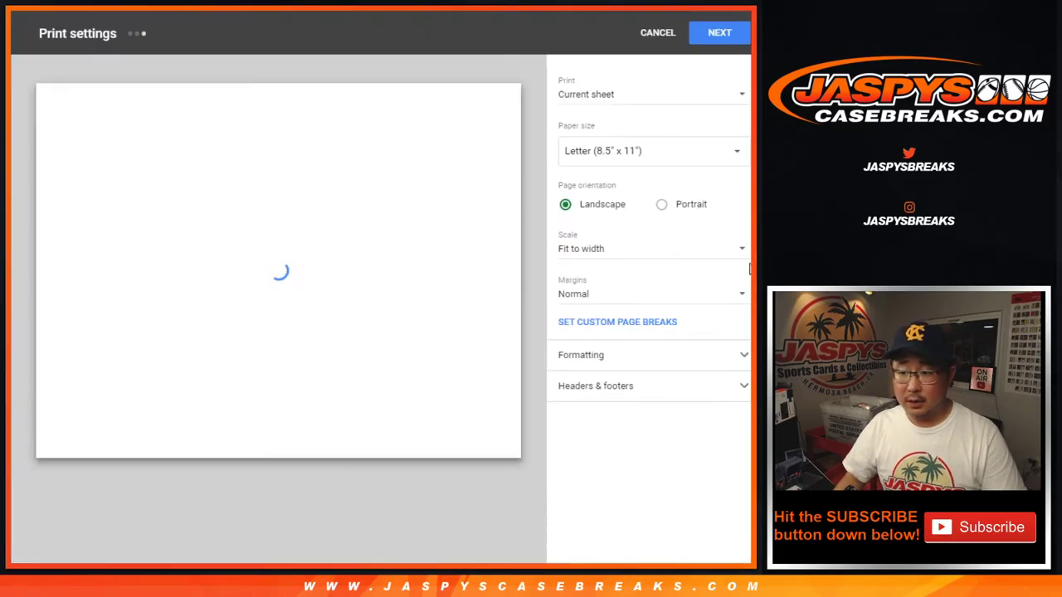
{"action": "left_click", "coordinate": [661, 204]}
{"action": "left_click", "coordinate": [618, 386]}
{"action": "left_click", "coordinate": [565, 441]}
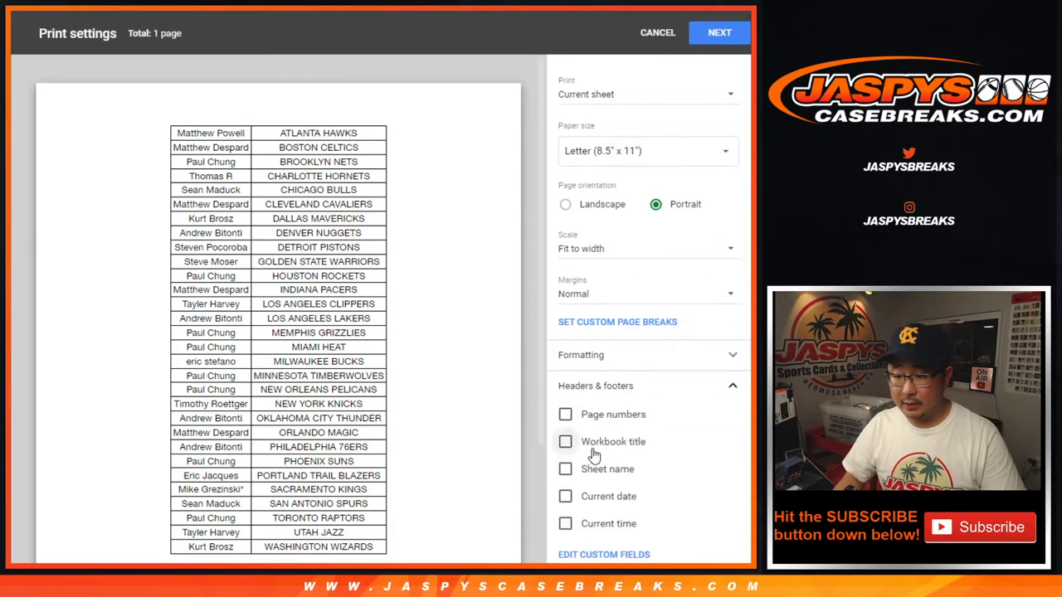
{"action": "left_click", "coordinate": [720, 33]}
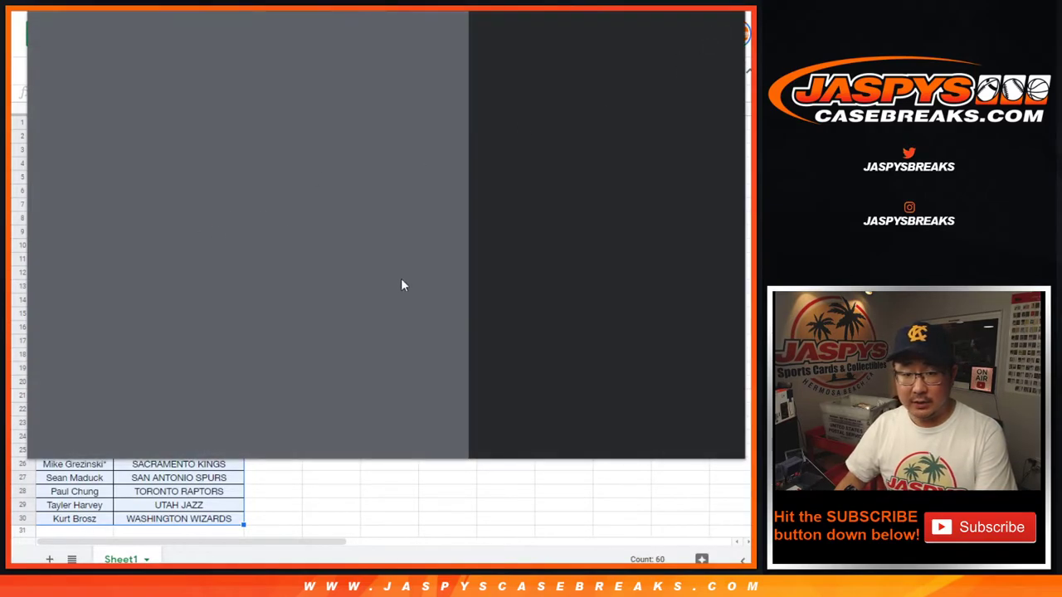
{"action": "key", "text": "Return"}
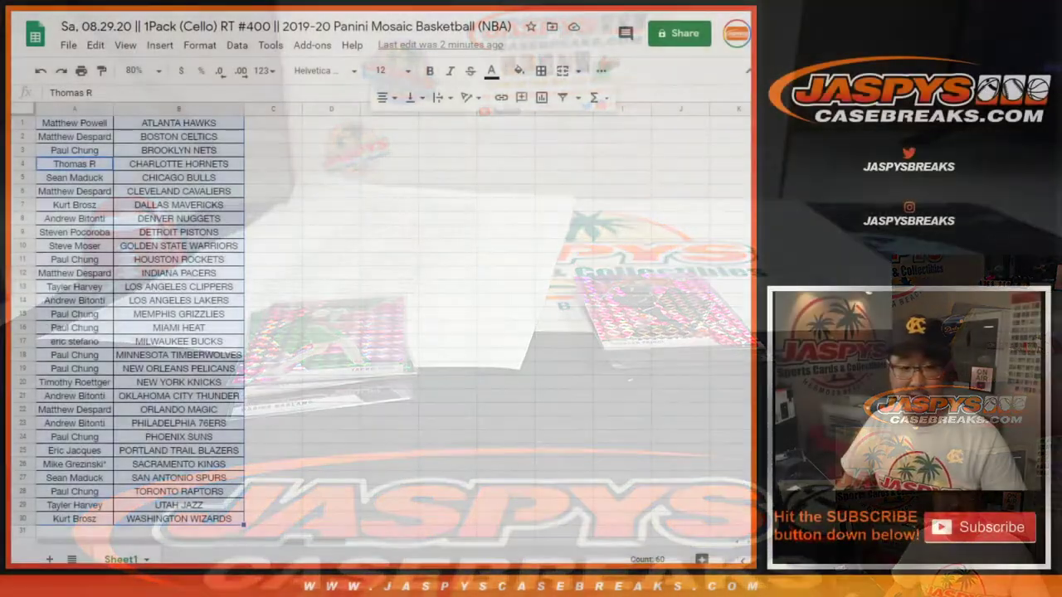
Copy the 30 names from column A into RANDOM.ORG's List Randomizer
{"action": "key", "text": "ctrl+Home"}
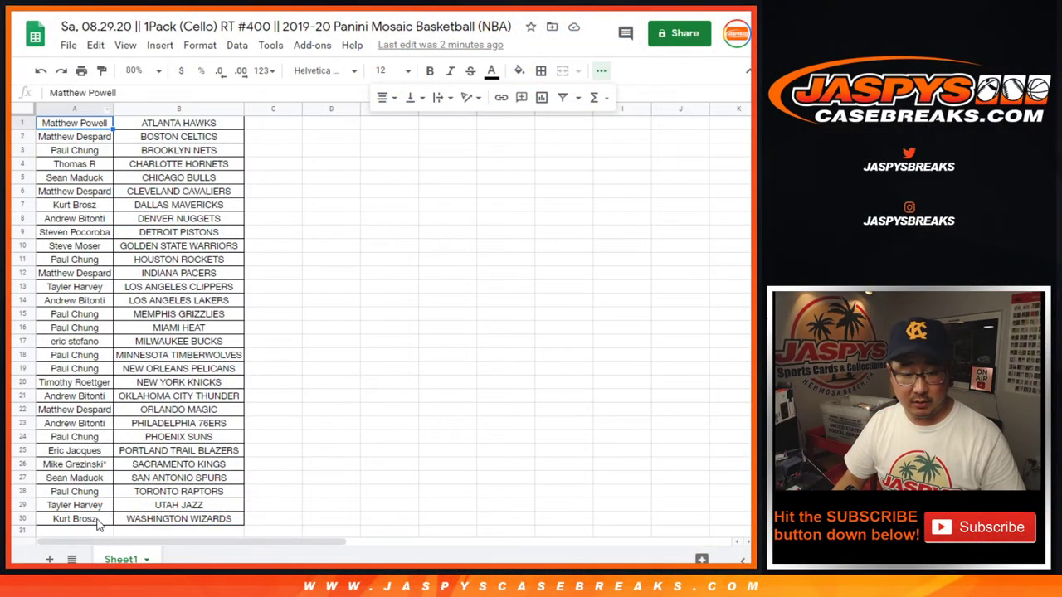
{"action": "left_click", "coordinate": [96, 522], "text": "shift"}
{"action": "key", "text": "ctrl+Tab"}
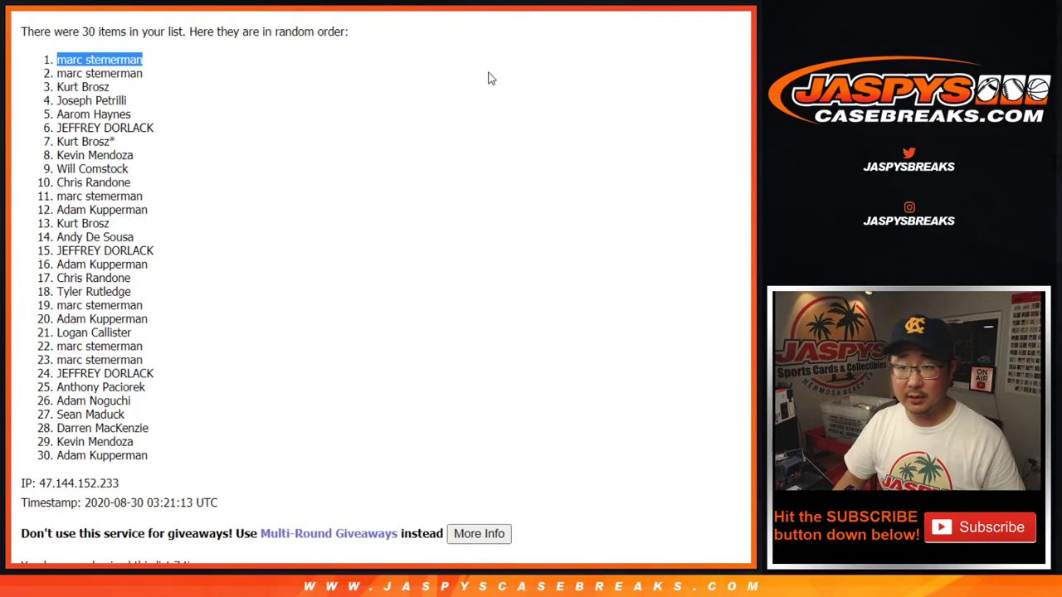
{"action": "key", "text": "ctrl+Tab"}
{"action": "key", "text": "ctrl+Tab"}
{"action": "key", "text": "ctrl+Tab"}
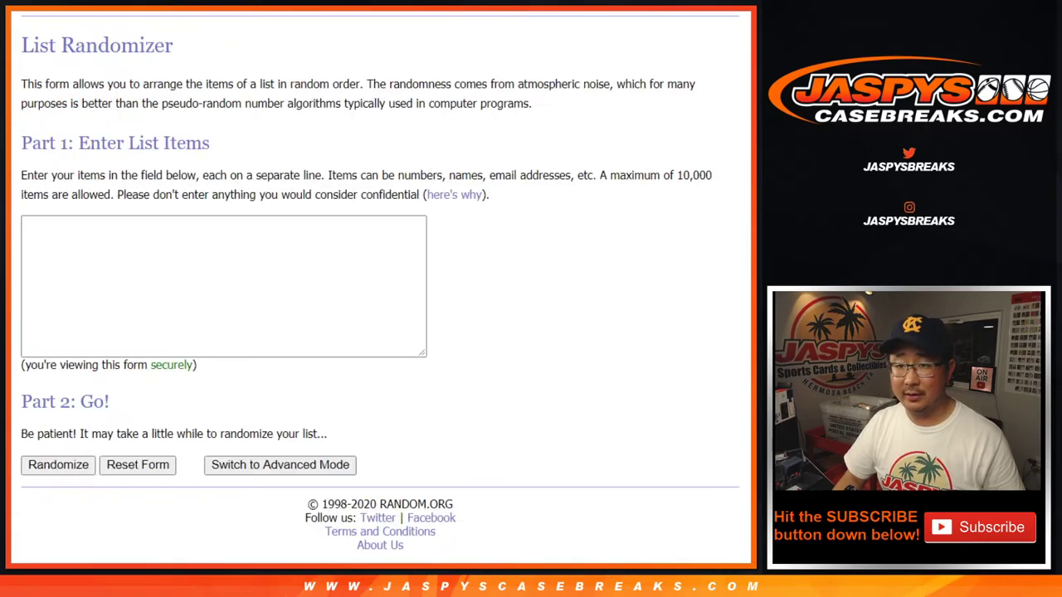
{"action": "key", "text": "ctrl+Tab"}
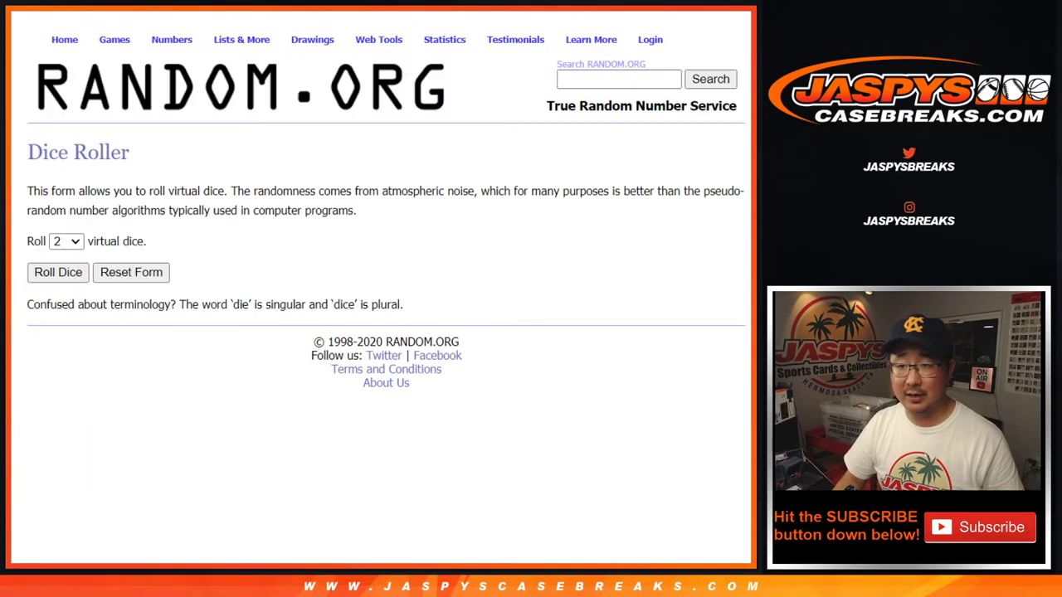
{"action": "key", "text": "ctrl+Tab"}
{"action": "key", "text": "ctrl+v"}
Roll the two dice on the Dice Roller, getting a 2 and a 4
{"action": "scroll", "coordinate": [385, 294], "scroll_direction": "up", "scroll_amount": 5}
{"action": "key", "text": "ctrl+Tab"}
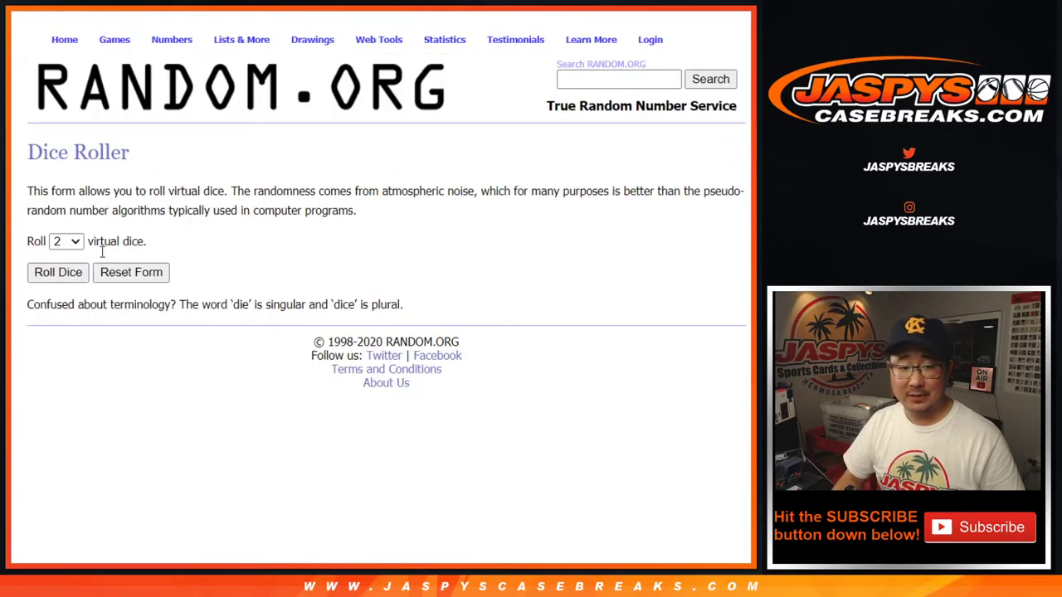
{"action": "left_click", "coordinate": [71, 279]}
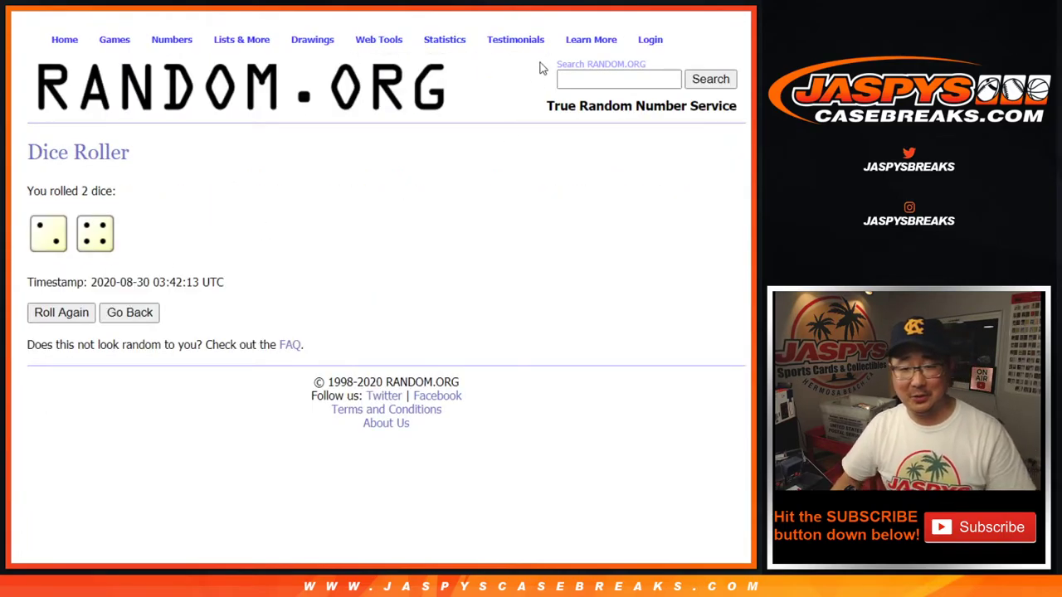
{"action": "key", "text": "ctrl+Tab"}
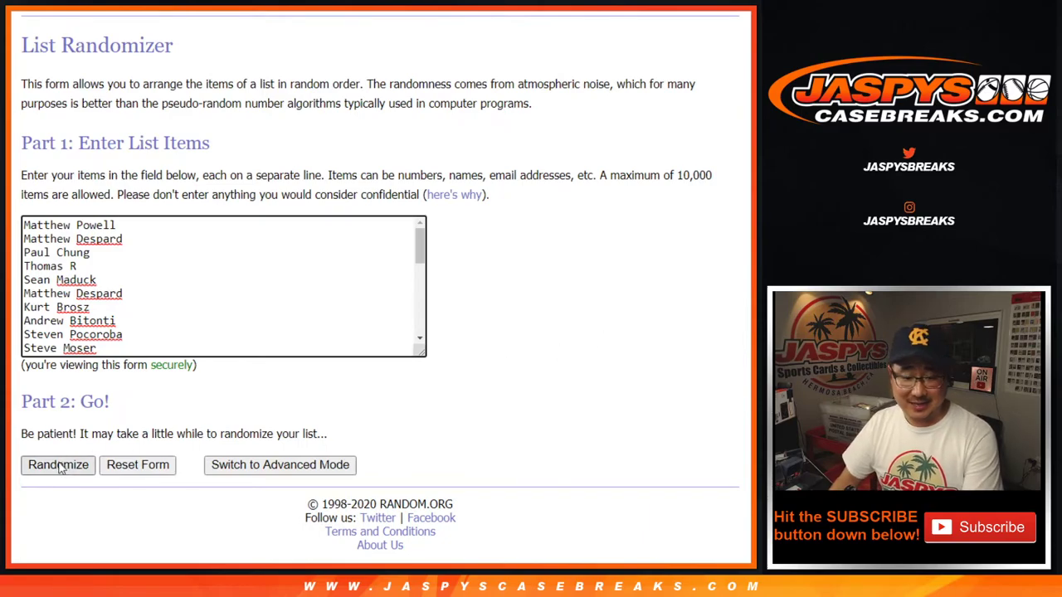
Randomize the 30 names six times to match the dice total, then highlight the top three
{"action": "left_click", "coordinate": [51, 468]}
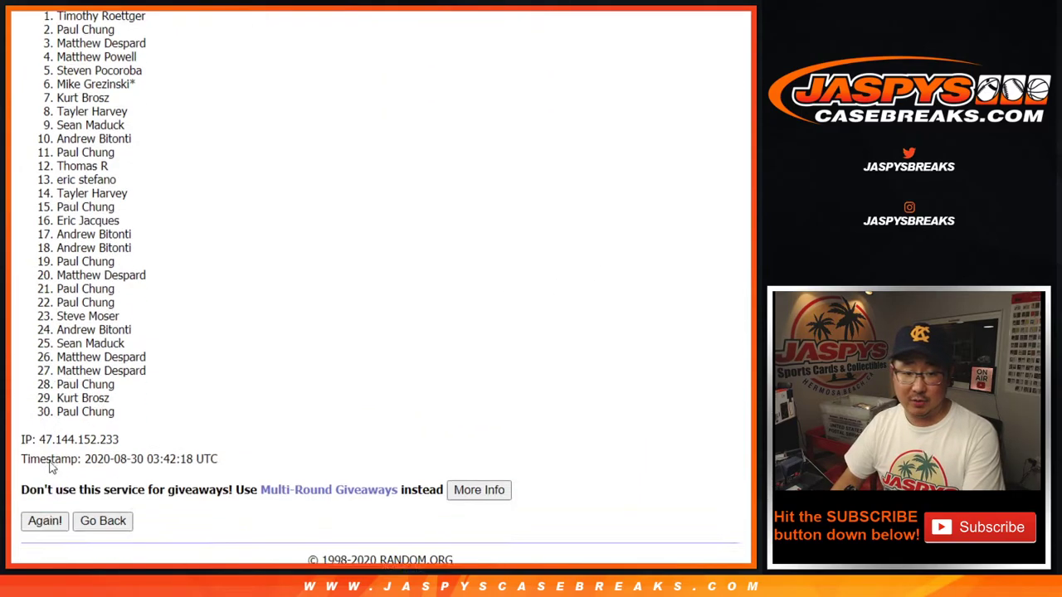
{"action": "left_click", "coordinate": [47, 466]}
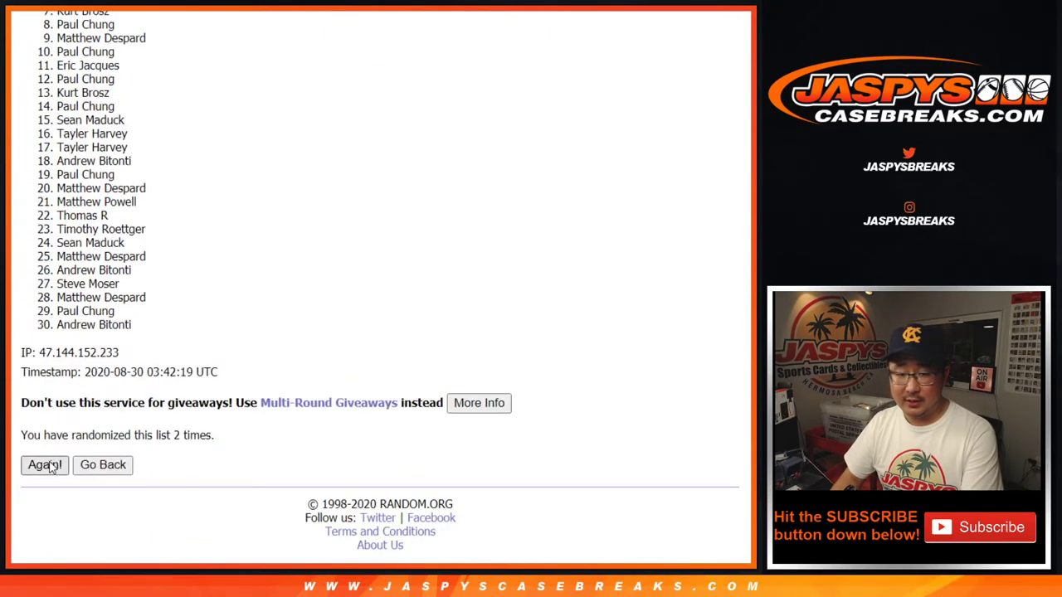
{"action": "left_click", "coordinate": [46, 465]}
{"action": "left_click", "coordinate": [52, 468]}
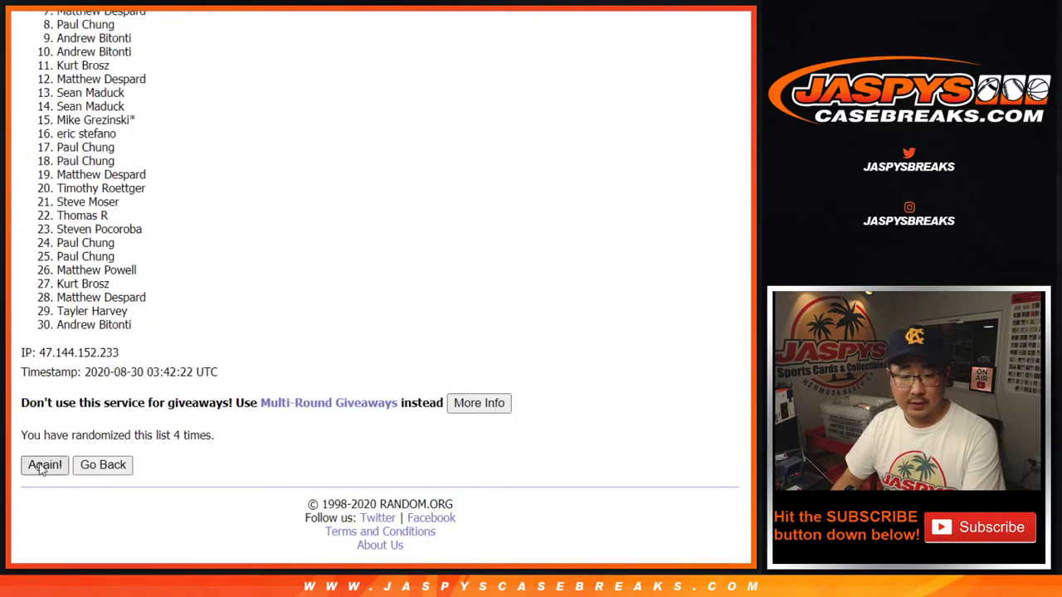
{"action": "left_click", "coordinate": [44, 467]}
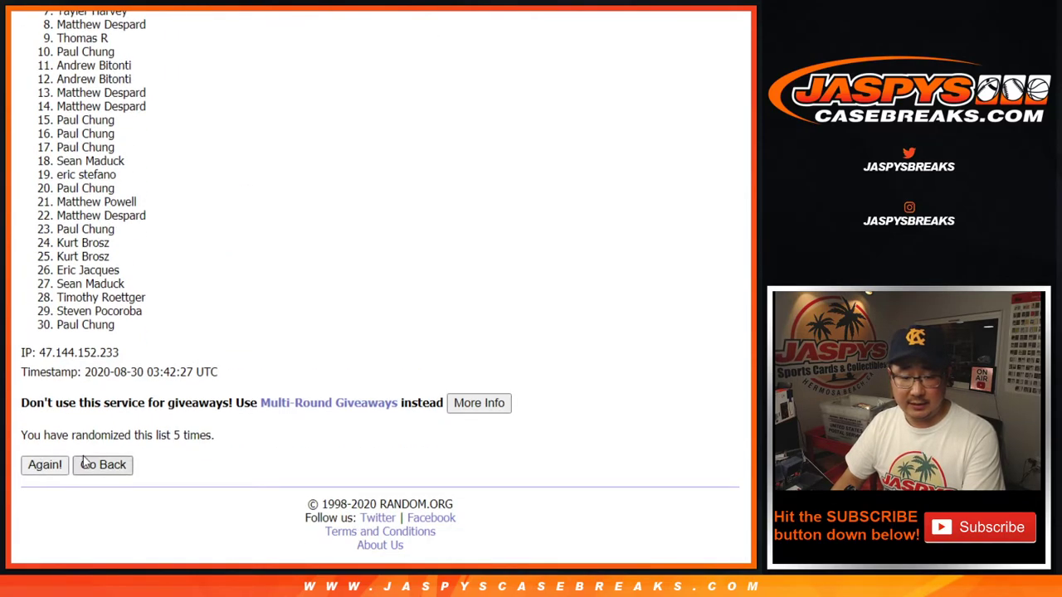
{"action": "left_click", "coordinate": [45, 466]}
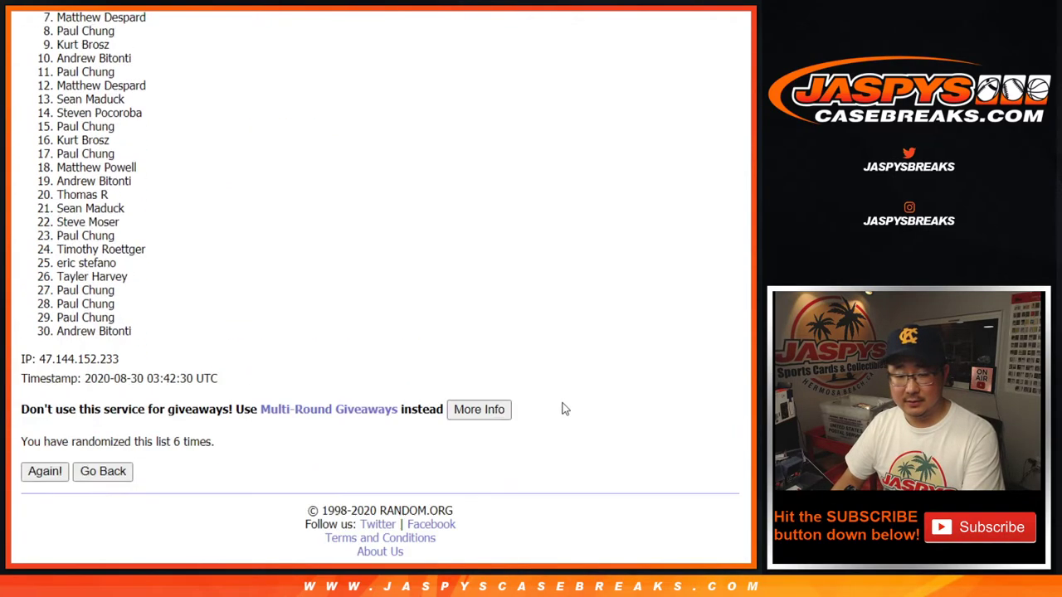
{"action": "scroll", "coordinate": [380, 287], "scroll_direction": "up", "scroll_amount": 1}
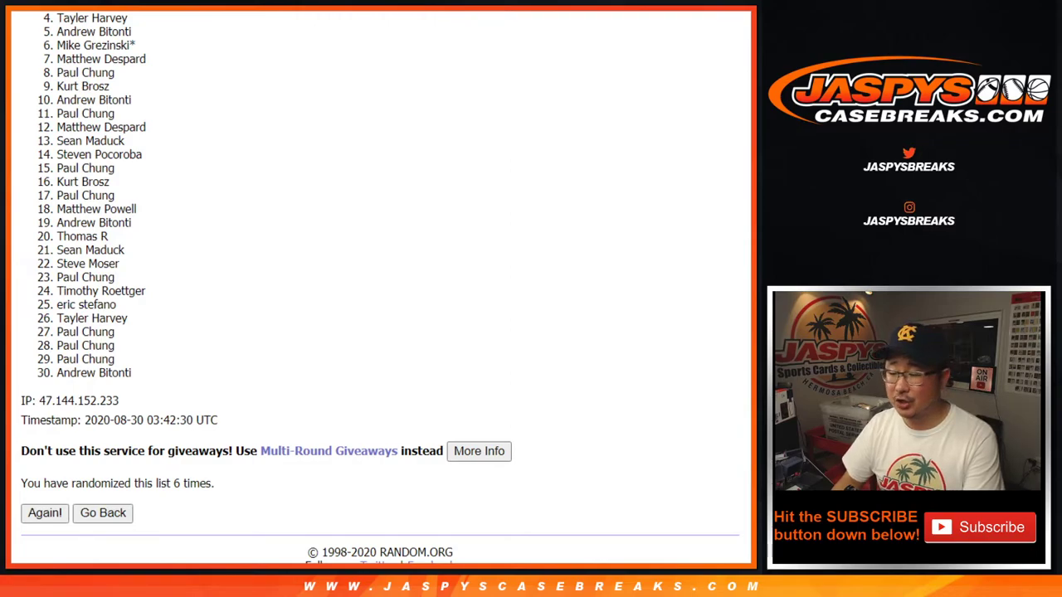
{"action": "scroll", "coordinate": [380, 287], "scroll_direction": "up", "scroll_amount": 1}
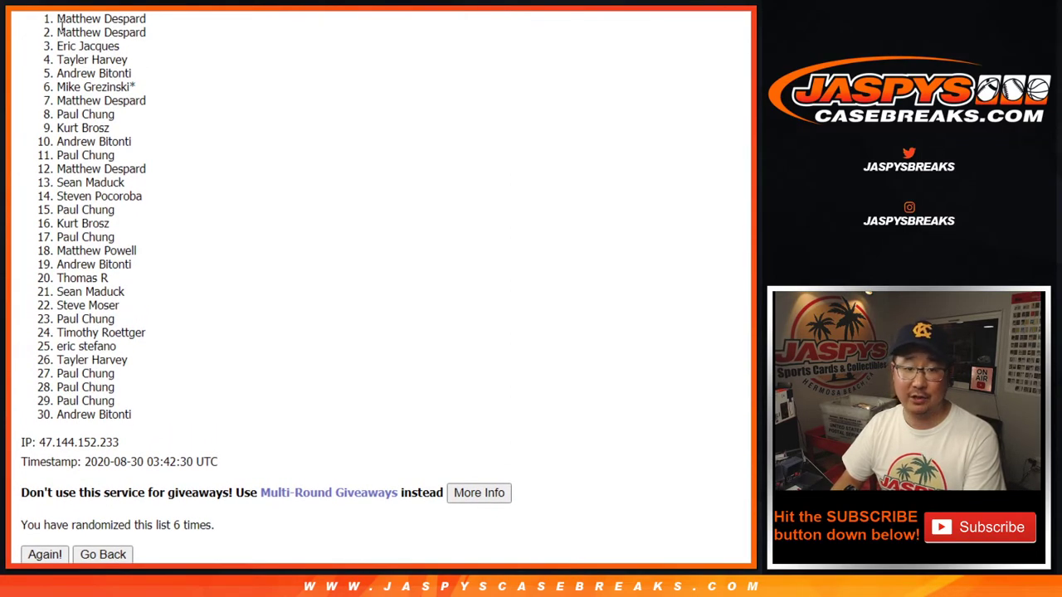
{"action": "left_click_drag", "start_coordinate": [57, 18], "coordinate": [123, 66]}
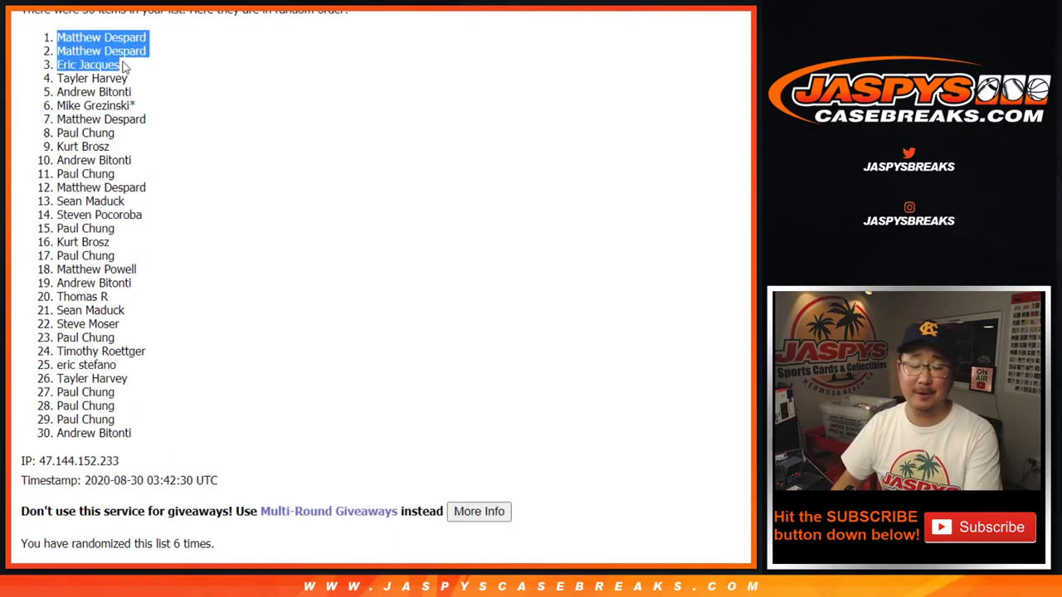